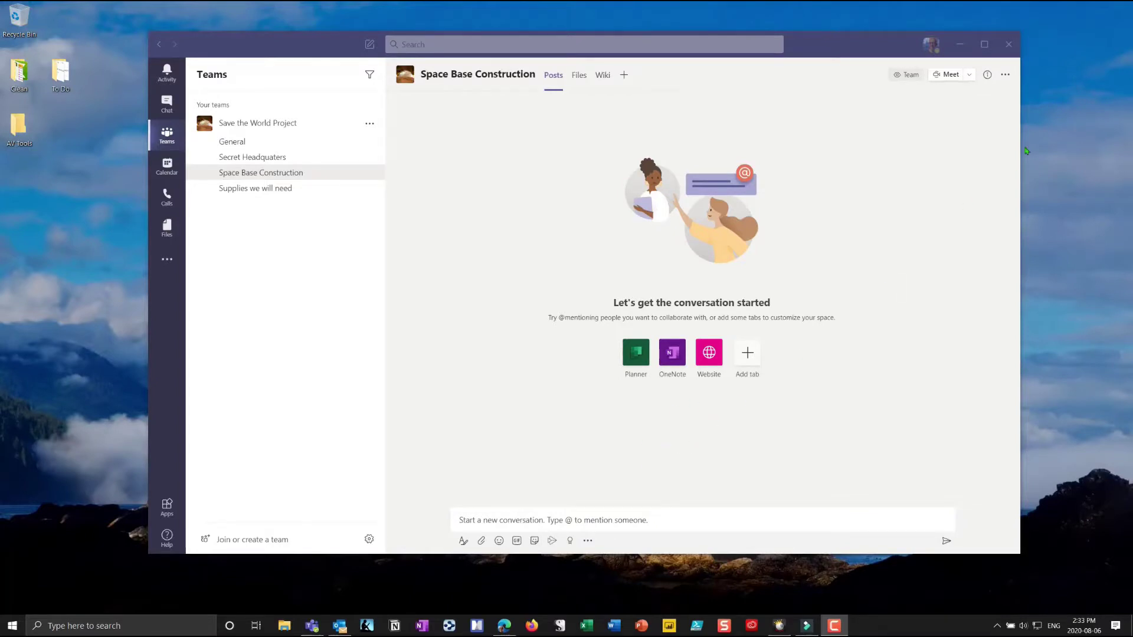
Preview the instant meeting window for the Space Base Construction channel, and check the new meeting experience option in the general settings.
{"action": "left_click", "coordinate": [946, 74]}
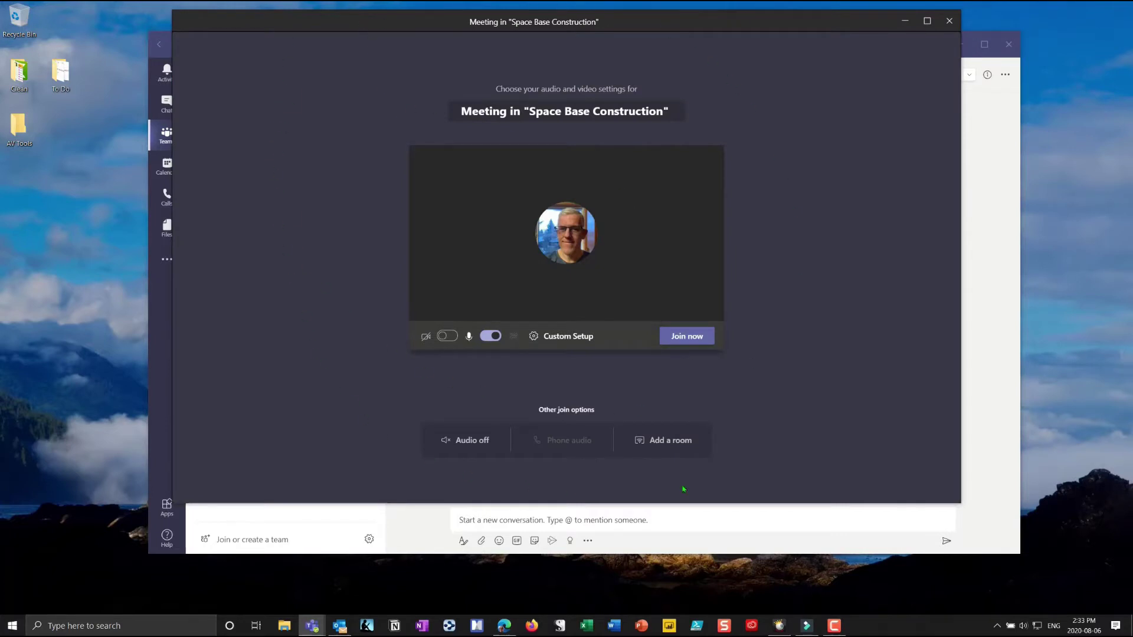
{"action": "left_click", "coordinate": [948, 21]}
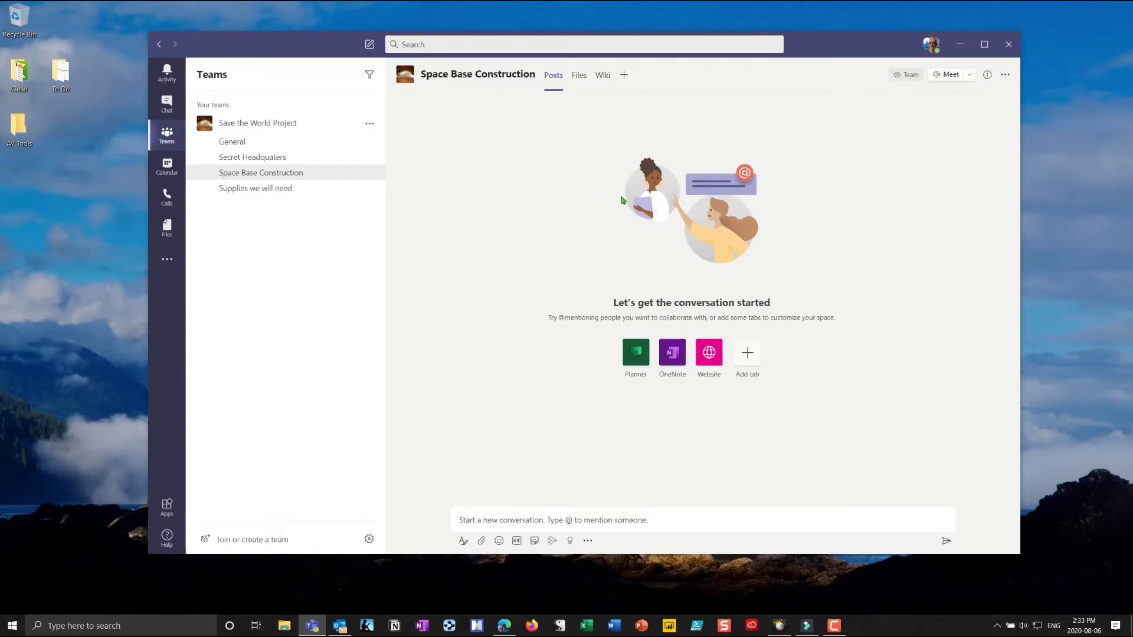
{"action": "left_click", "coordinate": [934, 49]}
{"action": "left_click", "coordinate": [851, 172]}
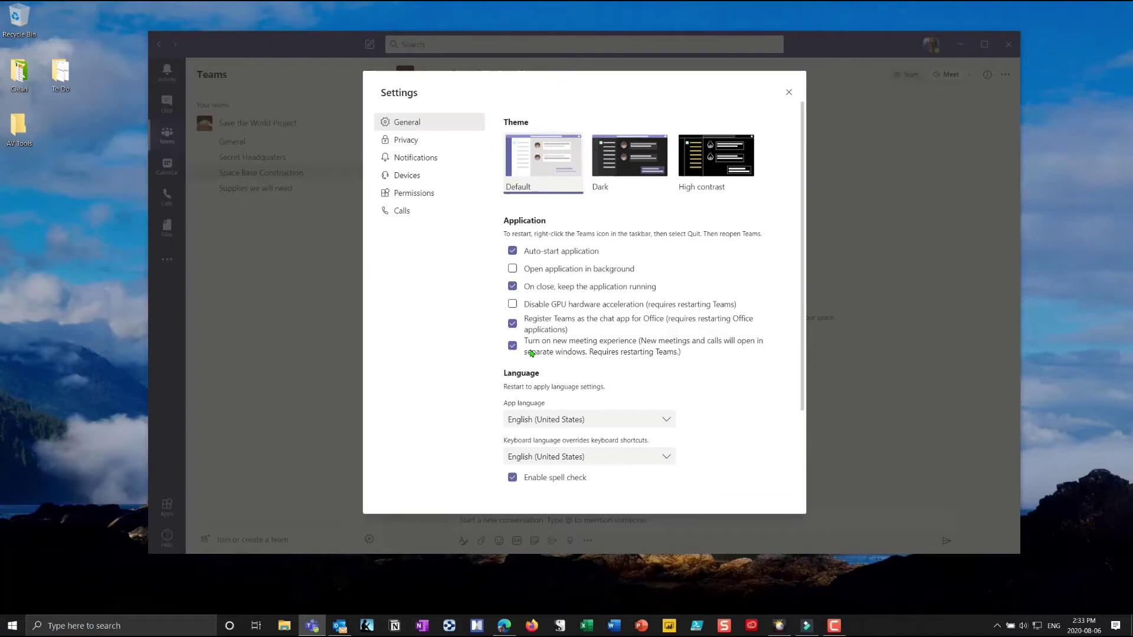
{"action": "left_click", "coordinate": [788, 93]}
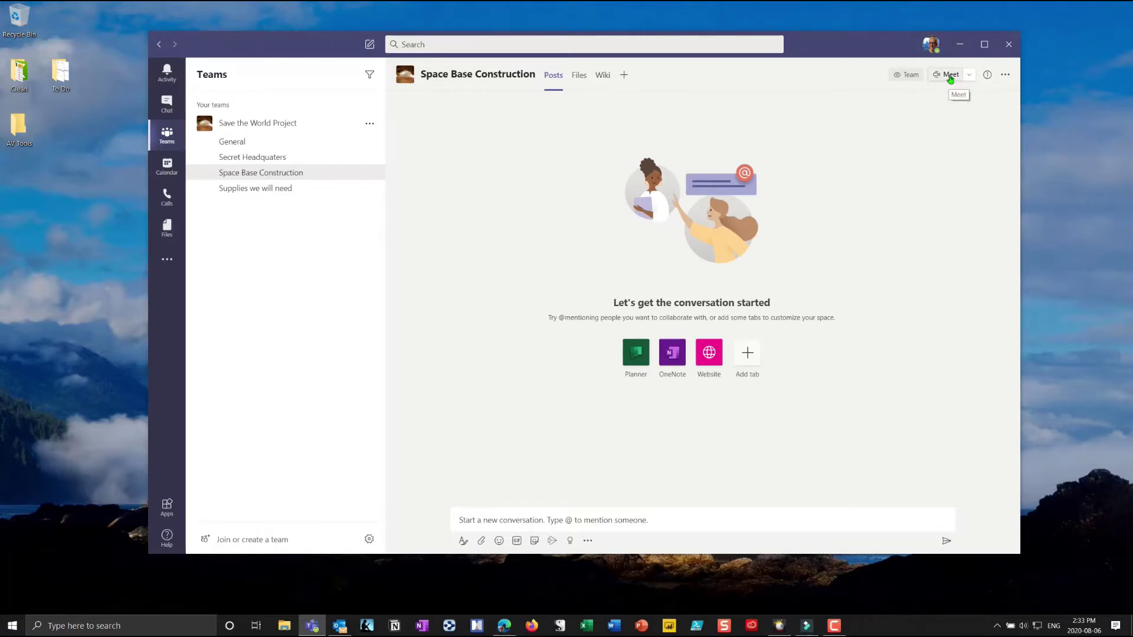
Start scheduling a meeting in the Space Base Construction channel and title it New Style Meeting.
{"action": "left_click", "coordinate": [968, 76]}
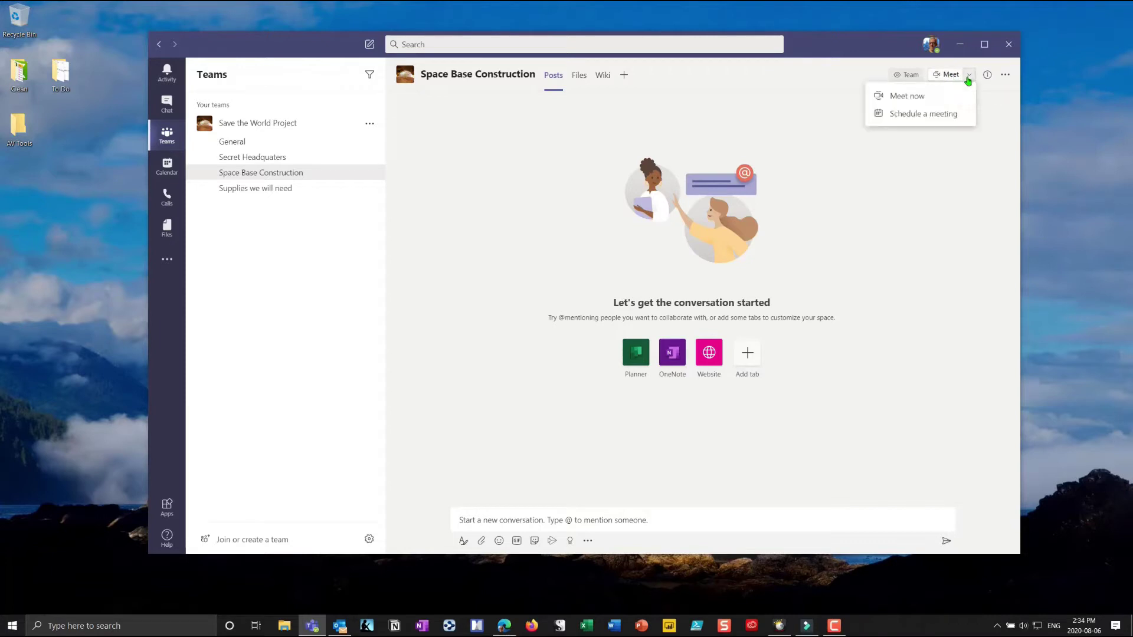
{"action": "left_click", "coordinate": [907, 116]}
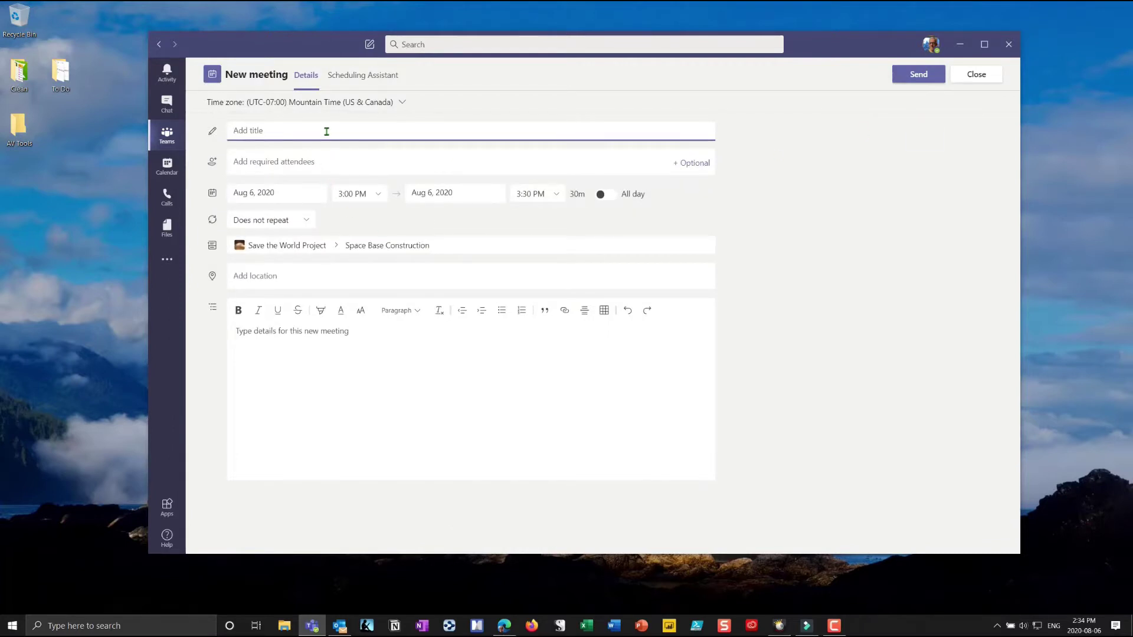
{"action": "type", "text": "New Style Meeting"}
Add two colleagues from the directory as required attendees of the new meeting.
{"action": "left_click", "coordinate": [268, 163]}
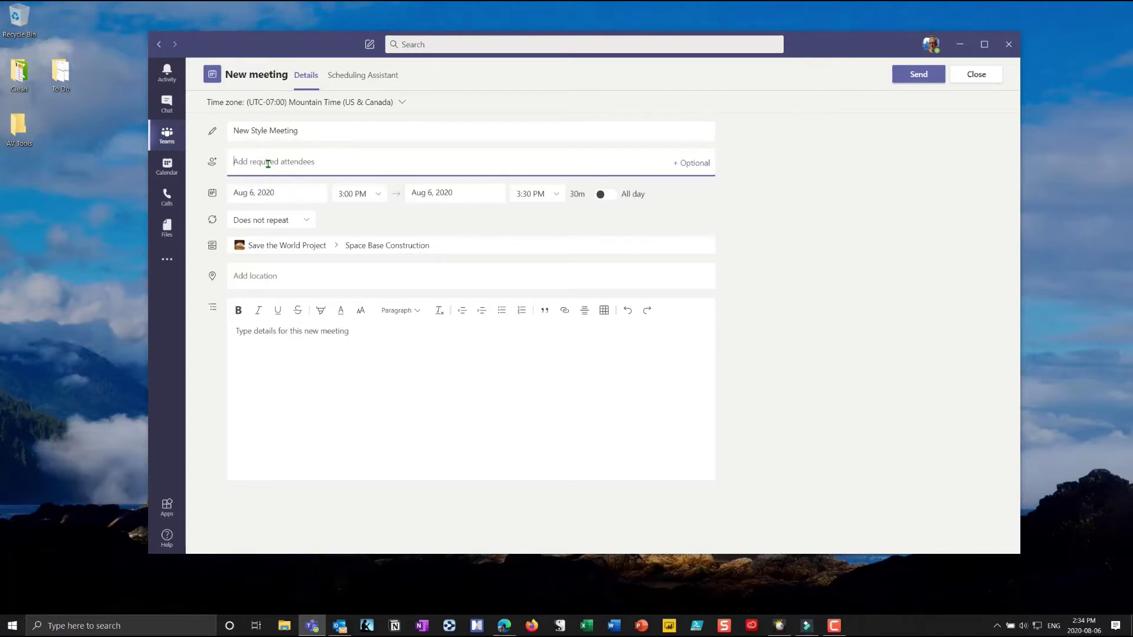
{"action": "type", "text": "bender"}
{"action": "key", "text": "Return"}
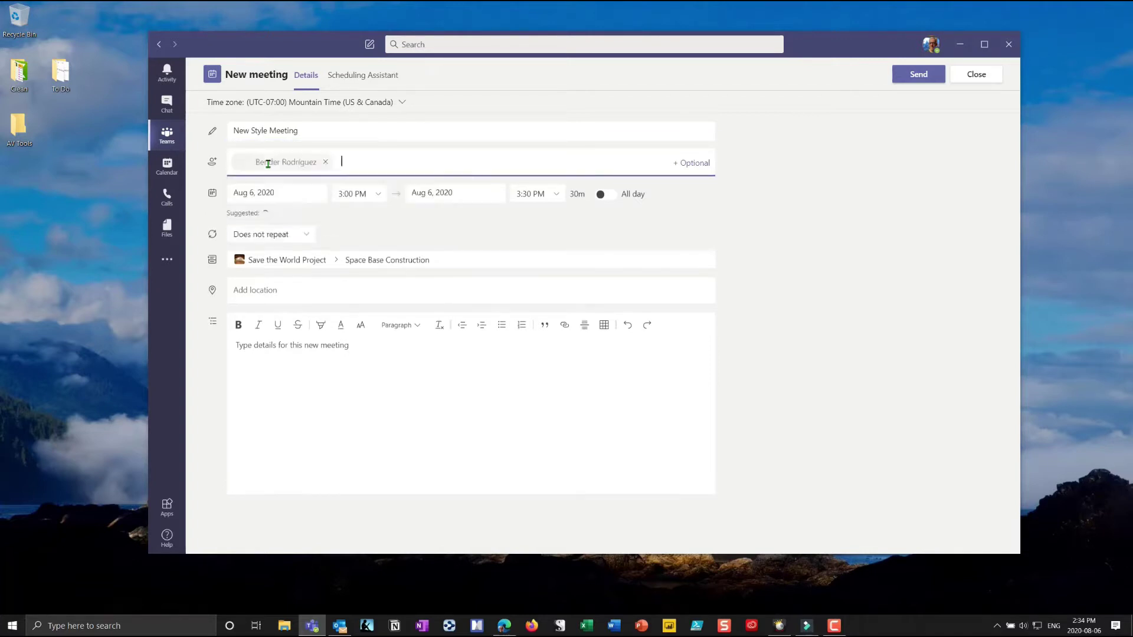
{"action": "type", "text": "clark"}
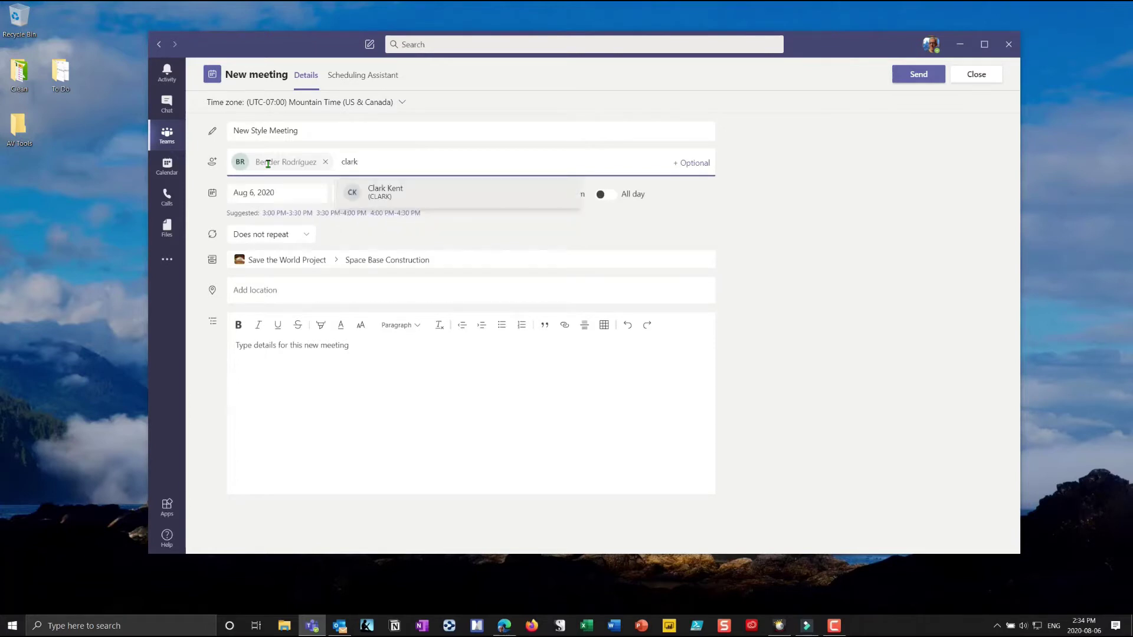
{"action": "key", "text": "Return"}
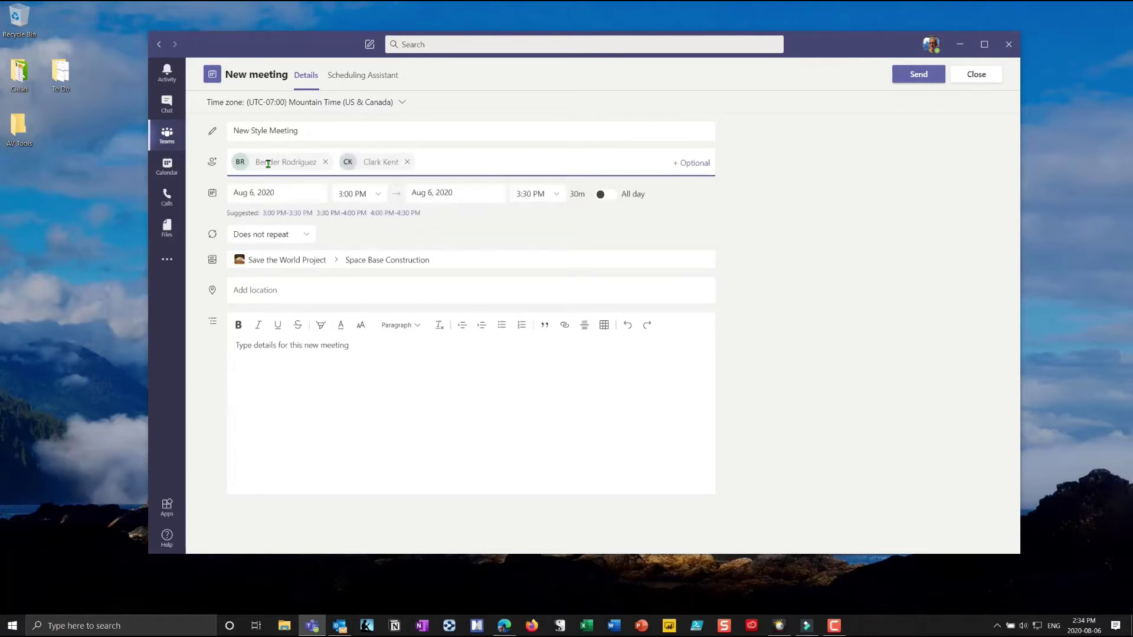
Set the meeting time from 2:30 PM to 3:30 PM and send the invitation.
{"action": "left_click", "coordinate": [378, 196]}
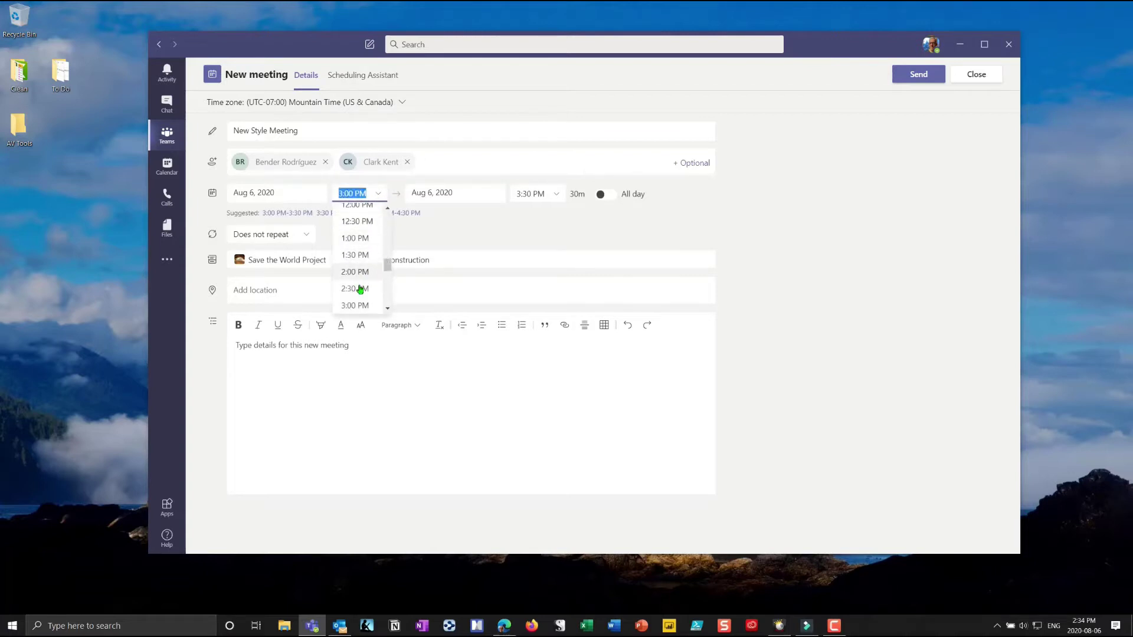
{"action": "left_click", "coordinate": [359, 290]}
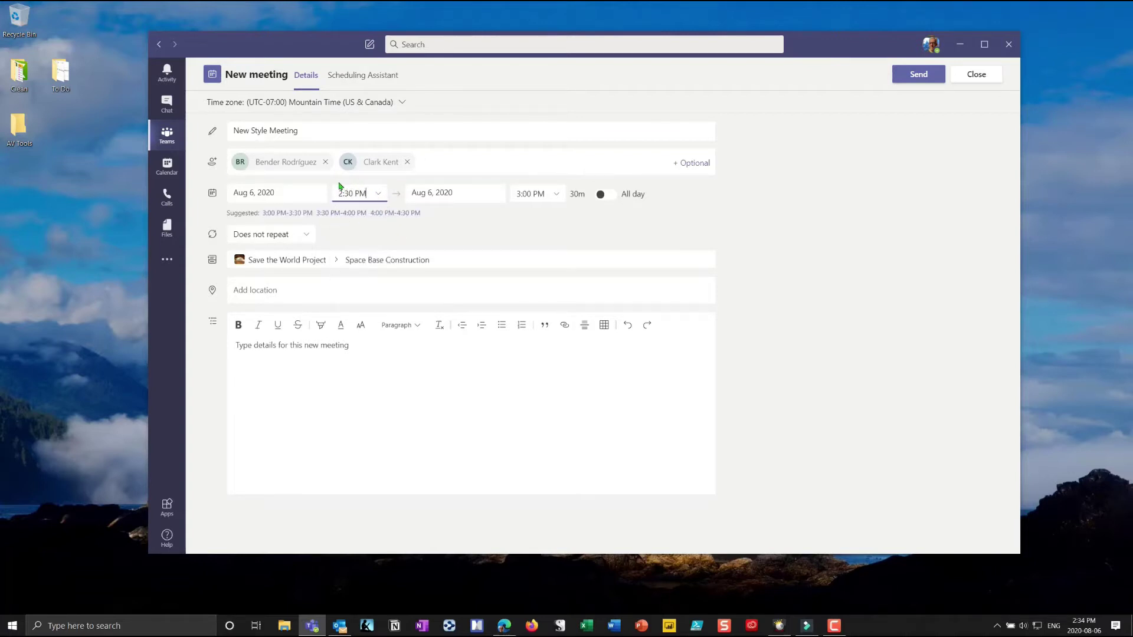
{"action": "left_click", "coordinate": [557, 196]}
{"action": "left_click", "coordinate": [533, 234]}
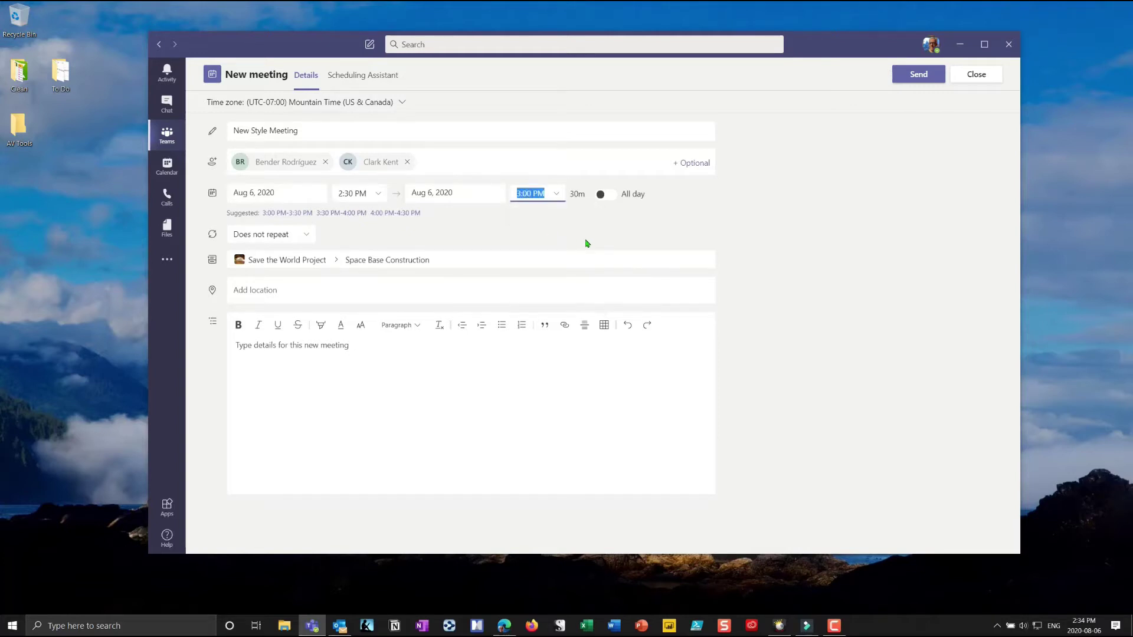
{"action": "left_click", "coordinate": [547, 194]}
{"action": "left_click", "coordinate": [535, 251]}
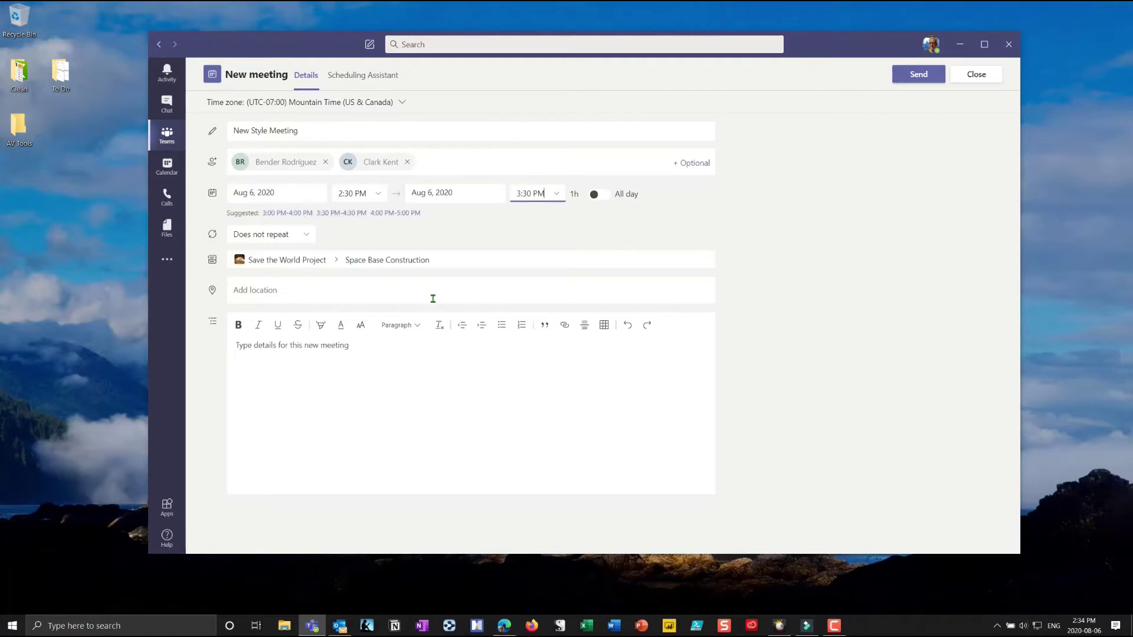
{"action": "left_click", "coordinate": [916, 76]}
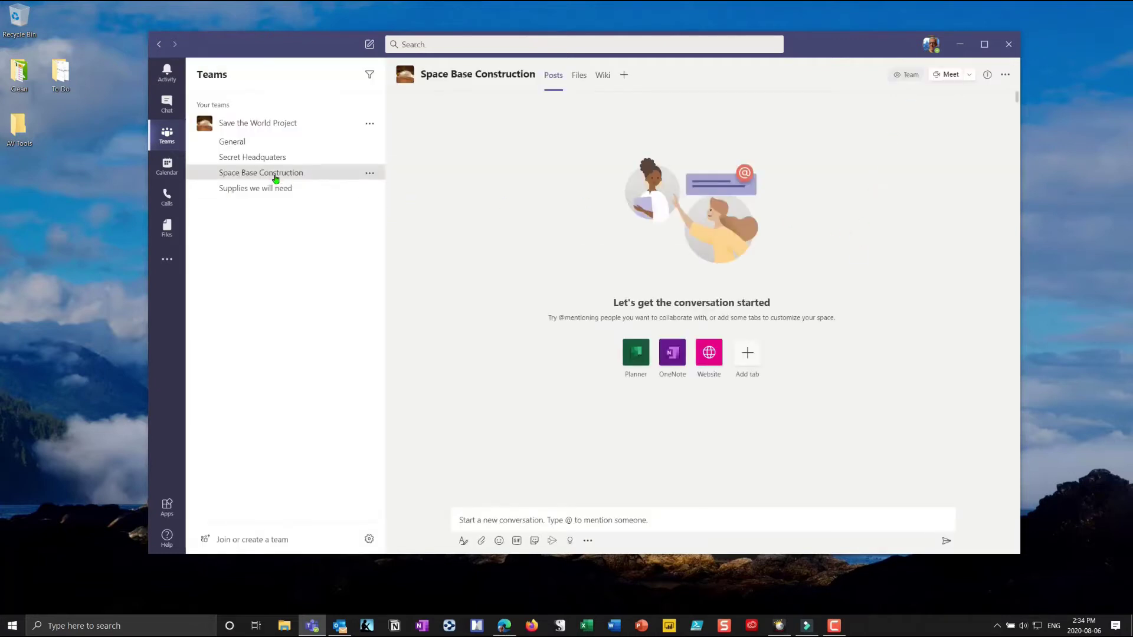
Check the scheduled New Style Meeting in the calendar and in the Space Base Construction channel posts.
{"action": "left_click", "coordinate": [167, 168]}
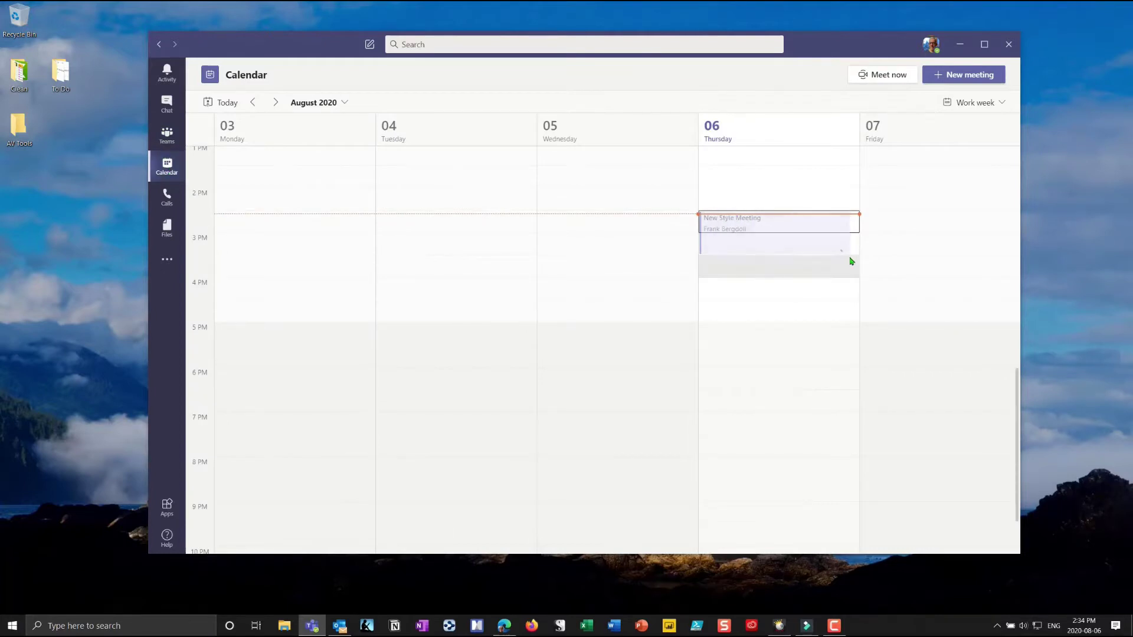
{"action": "double_click", "coordinate": [787, 246]}
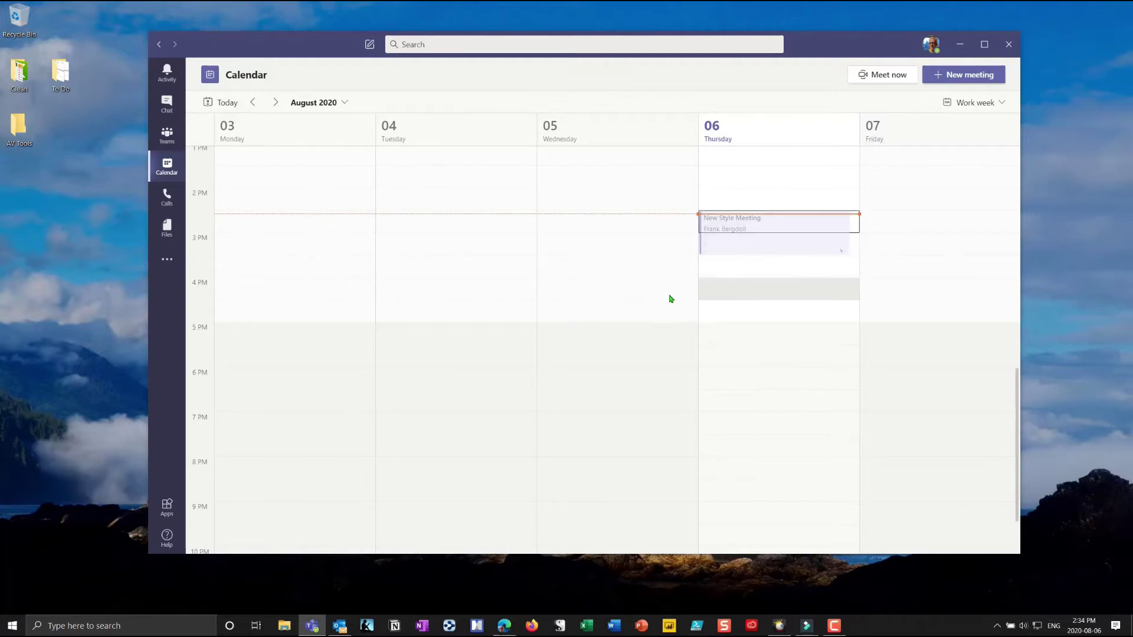
{"action": "left_click", "coordinate": [168, 136]}
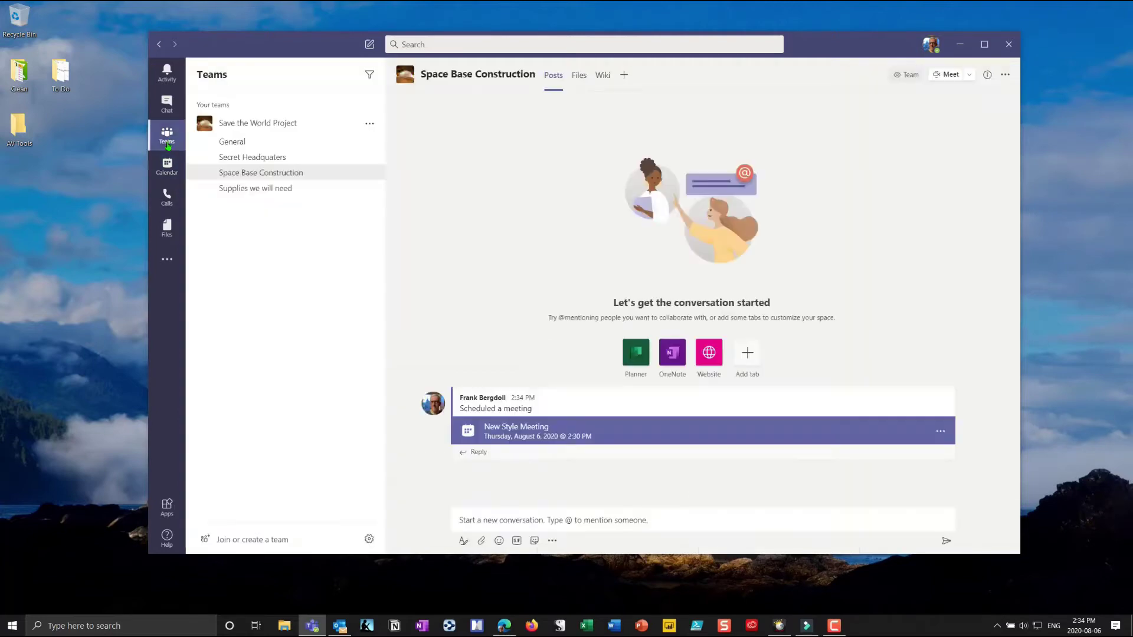
{"action": "left_click", "coordinate": [167, 166]}
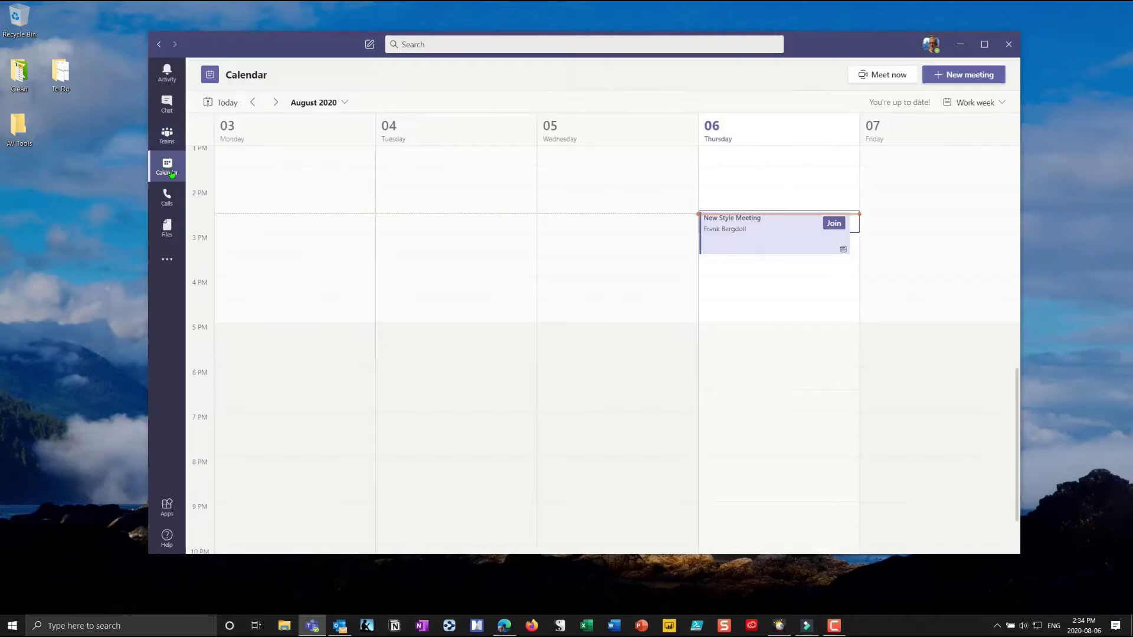
Preview the join window of New Style Meeting from the calendar and close it without joining.
{"action": "left_click", "coordinate": [832, 224]}
{"action": "left_click_drag", "start_coordinate": [388, 31], "coordinate": [479, 49]}
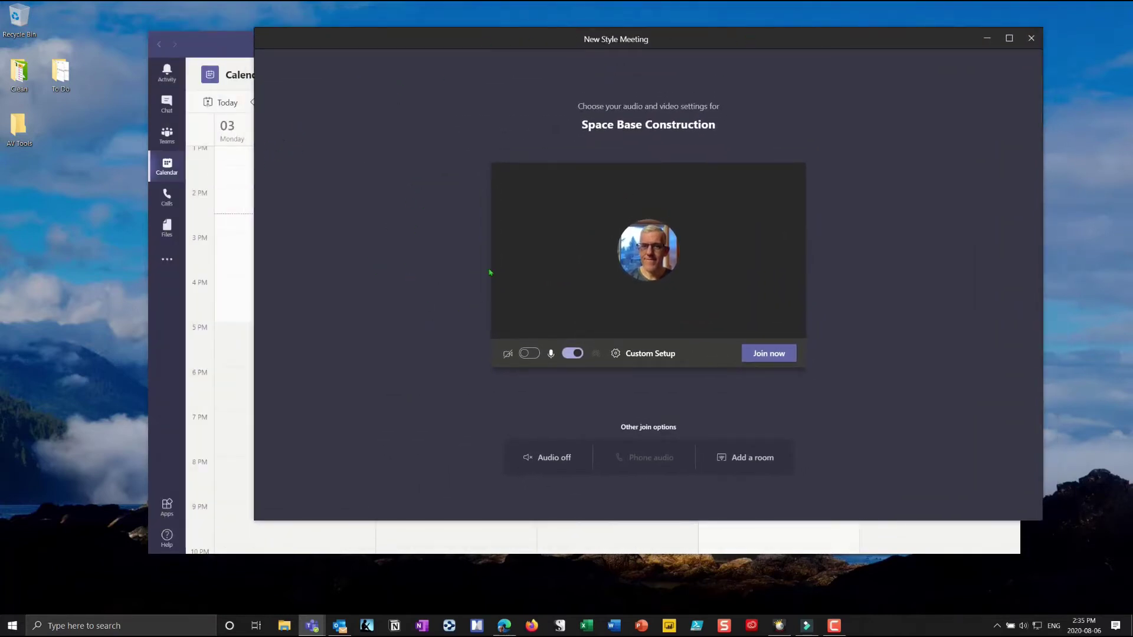
{"action": "left_click", "coordinate": [1031, 38]}
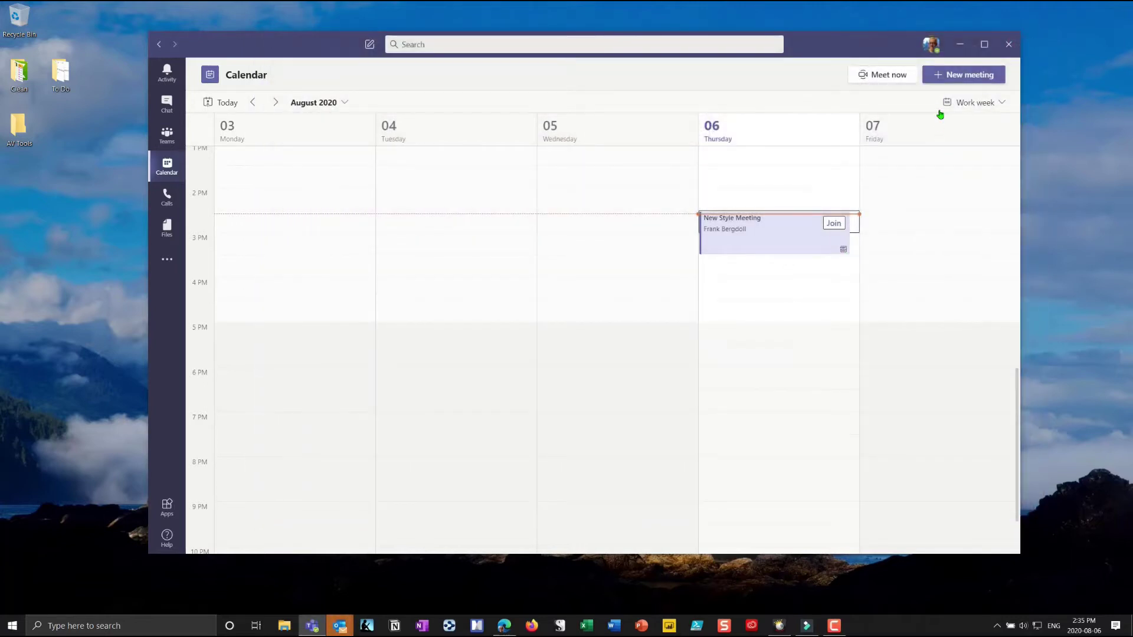
Start an instant meeting in the Space Base Construction channel, try the camera switch, and join with the camera off.
{"action": "left_click", "coordinate": [167, 135]}
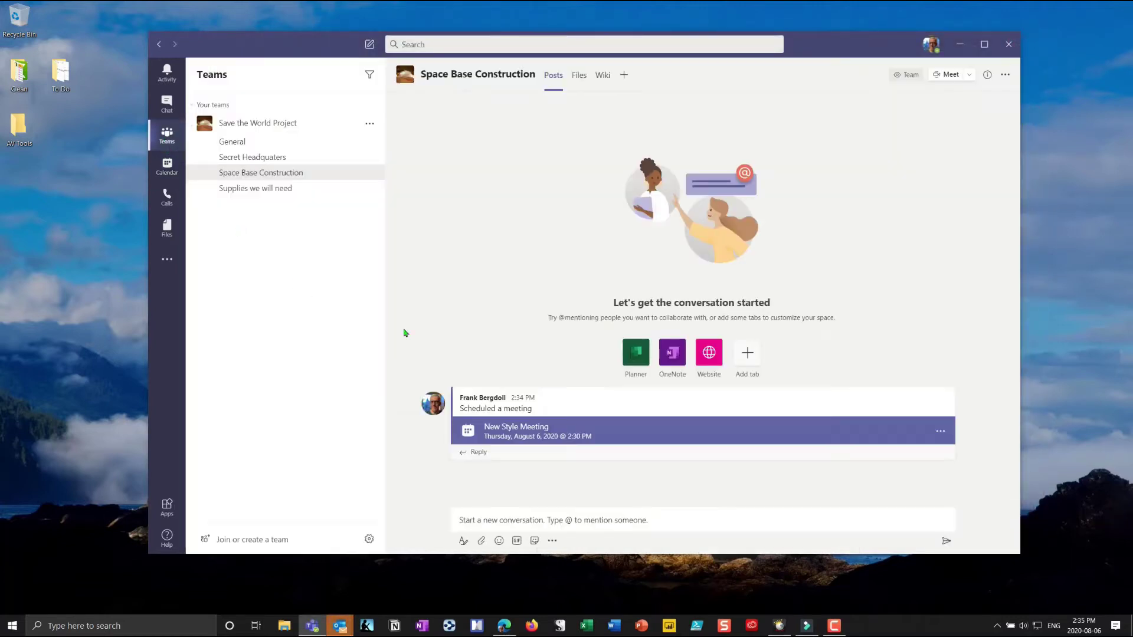
{"action": "left_click", "coordinate": [947, 74]}
{"action": "left_click_drag", "start_coordinate": [693, 31], "coordinate": [730, 59]}
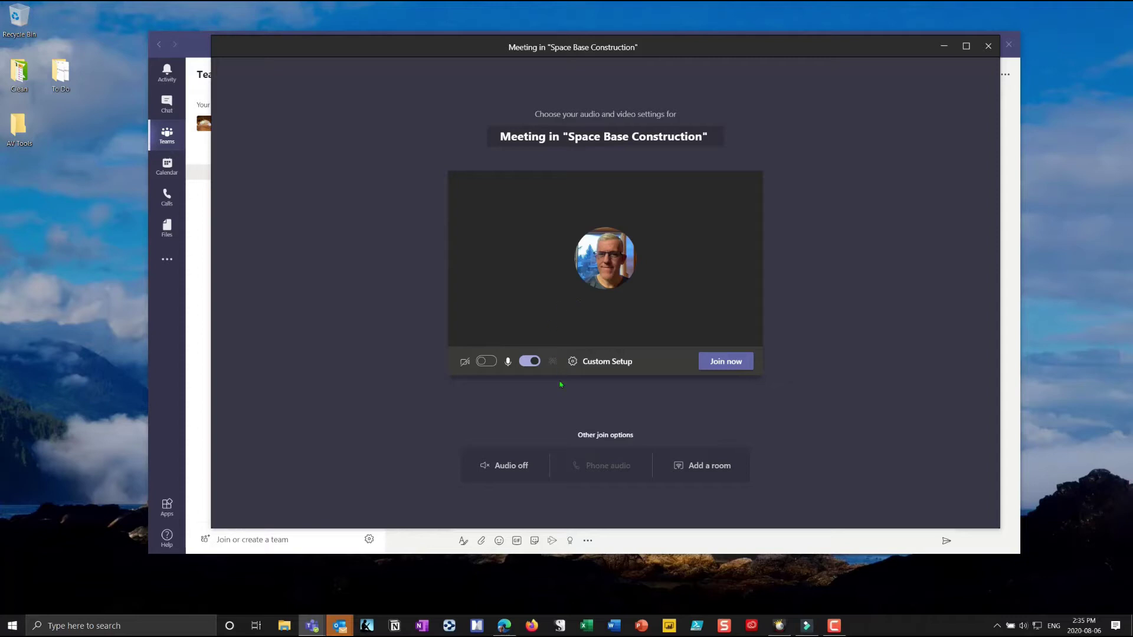
{"action": "left_click", "coordinate": [493, 362]}
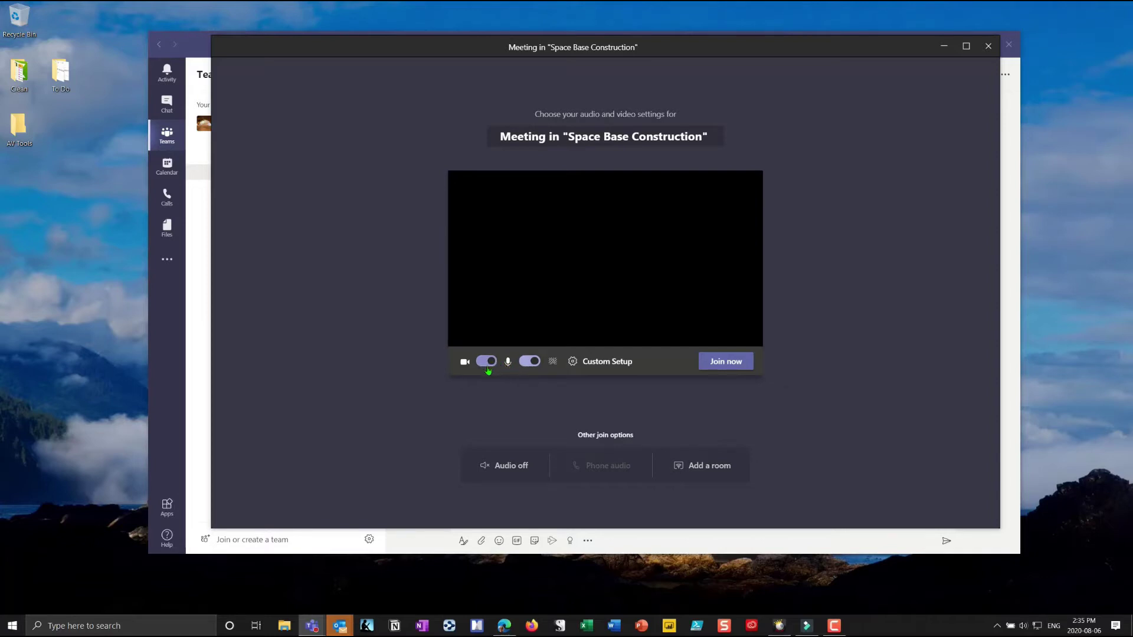
{"action": "left_click", "coordinate": [493, 363]}
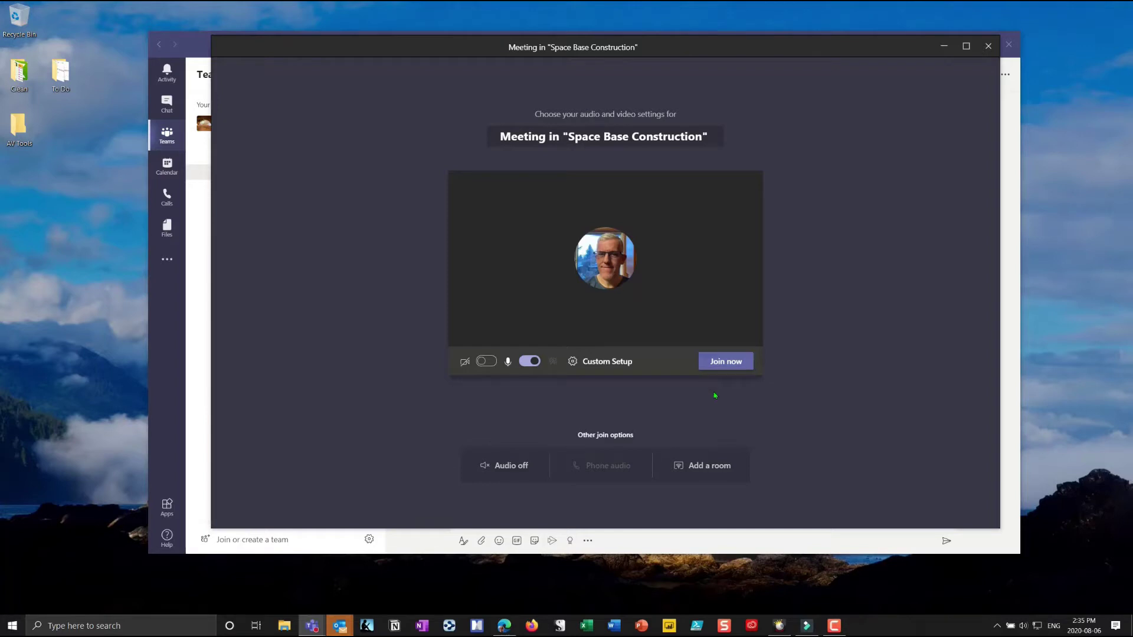
{"action": "left_click", "coordinate": [727, 361]}
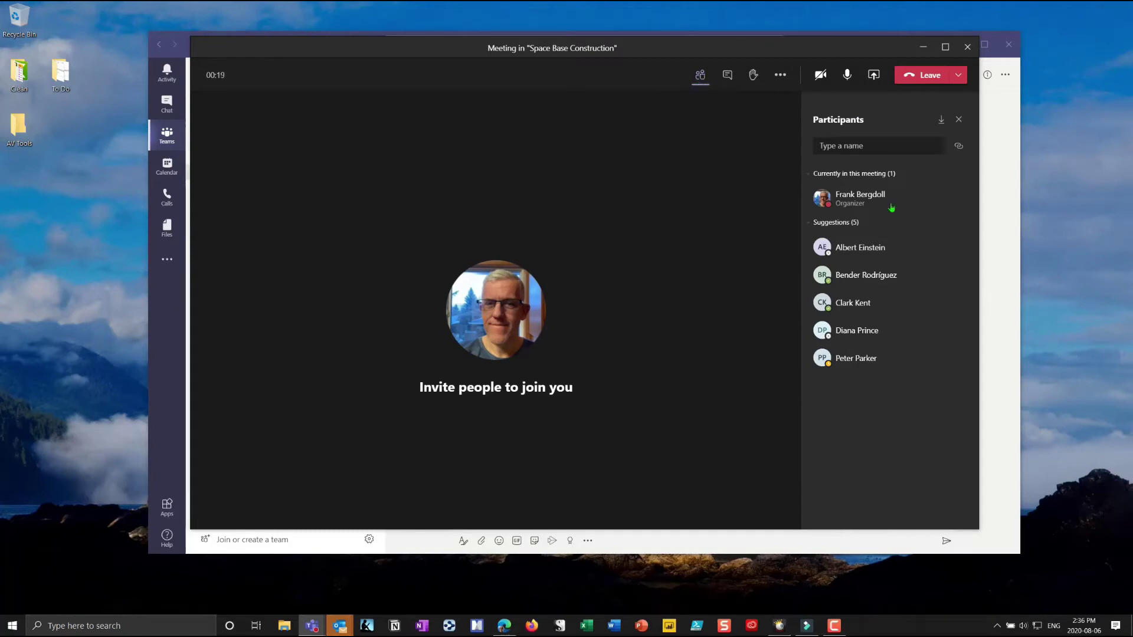
View the meeting chat, raise your hand and check it in the participants list, and lower the hand again.
{"action": "left_click", "coordinate": [727, 75]}
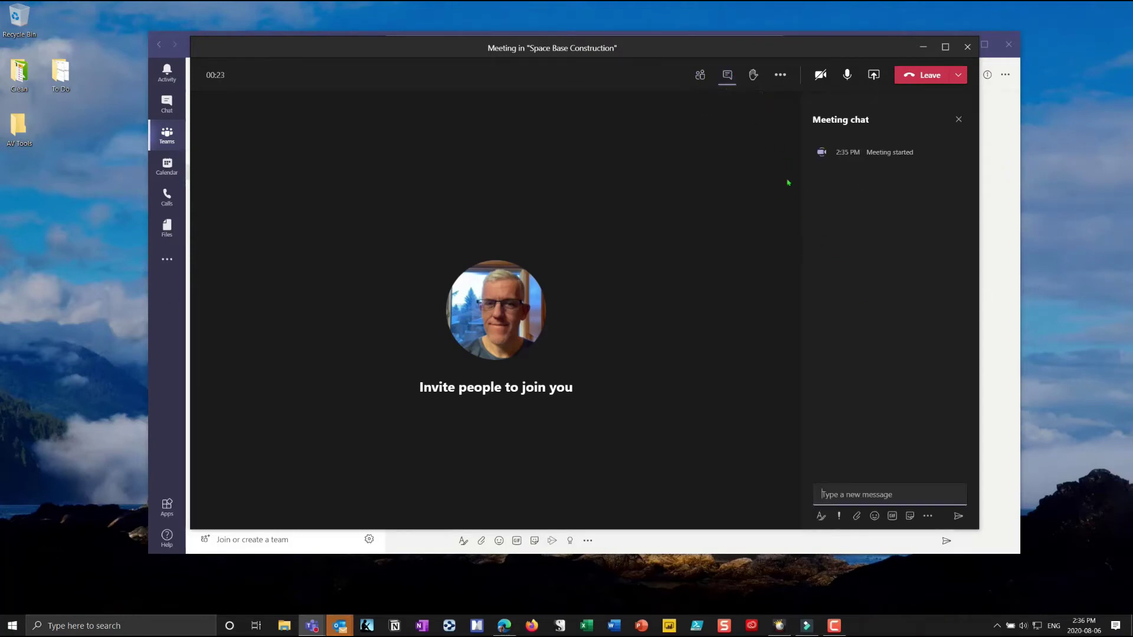
{"action": "left_click", "coordinate": [754, 77]}
{"action": "left_click", "coordinate": [702, 81]}
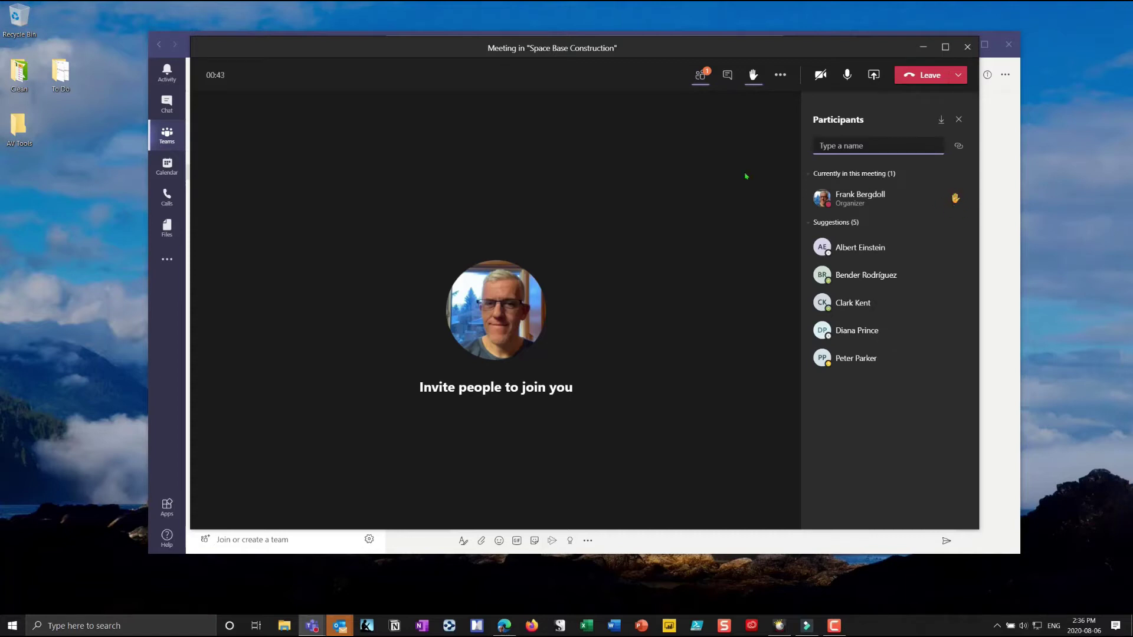
{"action": "left_click", "coordinate": [753, 75]}
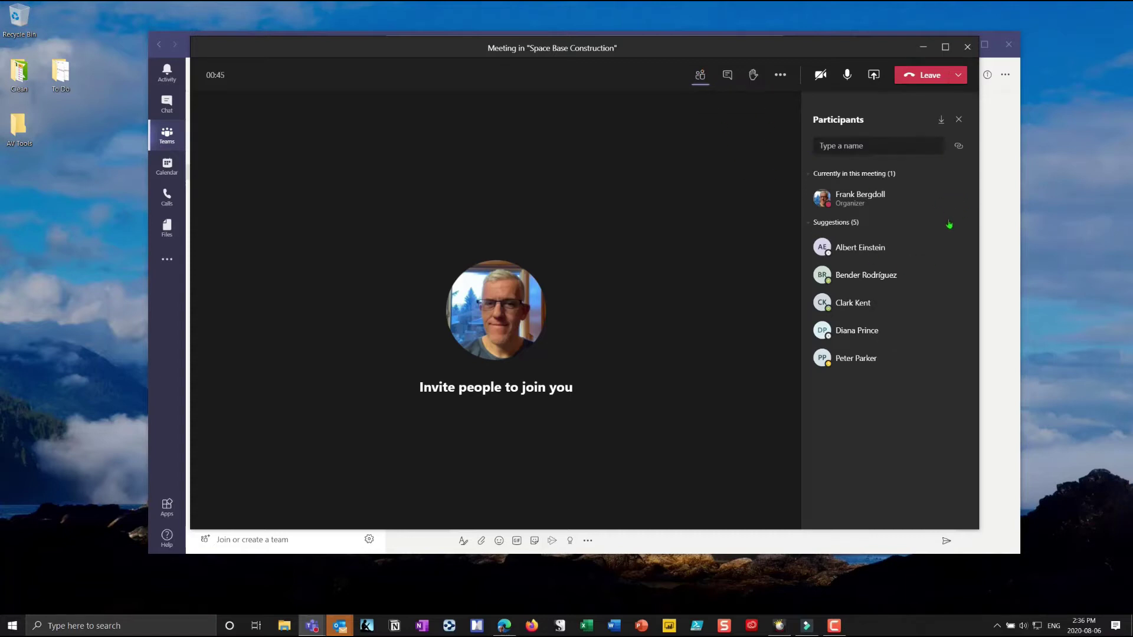
Send the message "Welcome" in the meeting chat, marked as Important.
{"action": "left_click", "coordinate": [724, 74]}
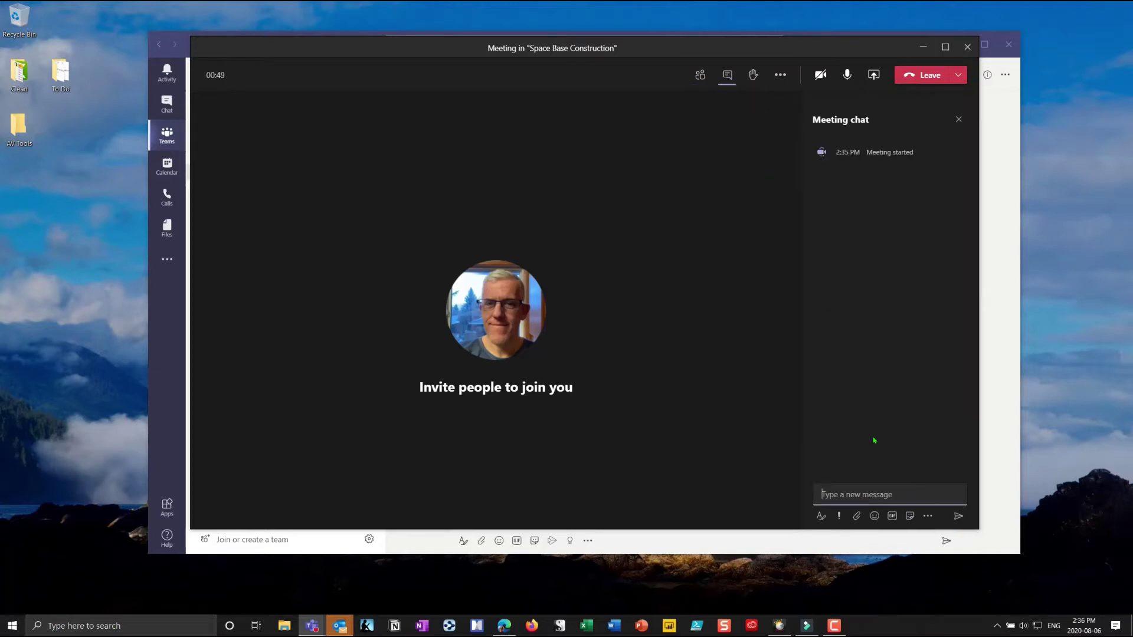
{"action": "left_click", "coordinate": [839, 516]}
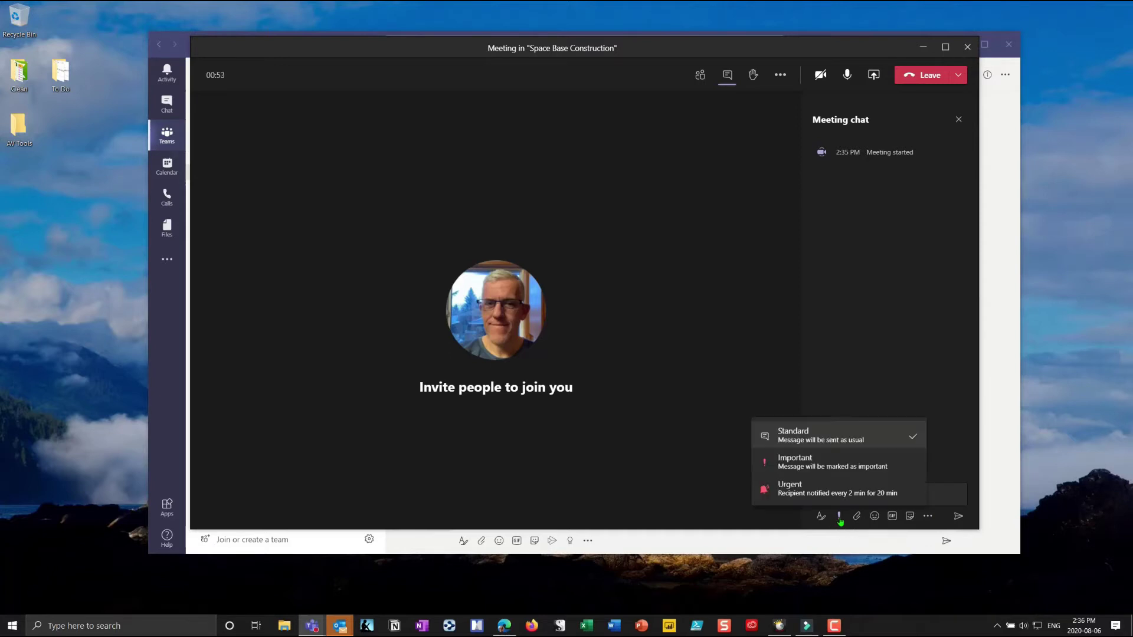
{"action": "left_click", "coordinate": [806, 465]}
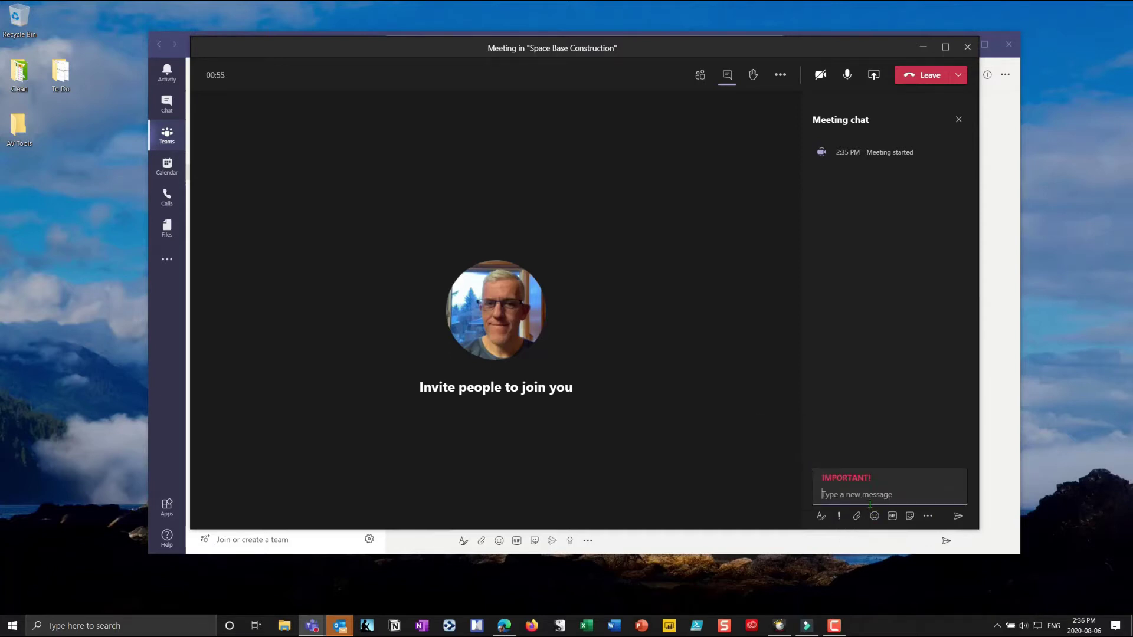
{"action": "type", "text": "Hi there"}
{"action": "key", "text": "Return"}
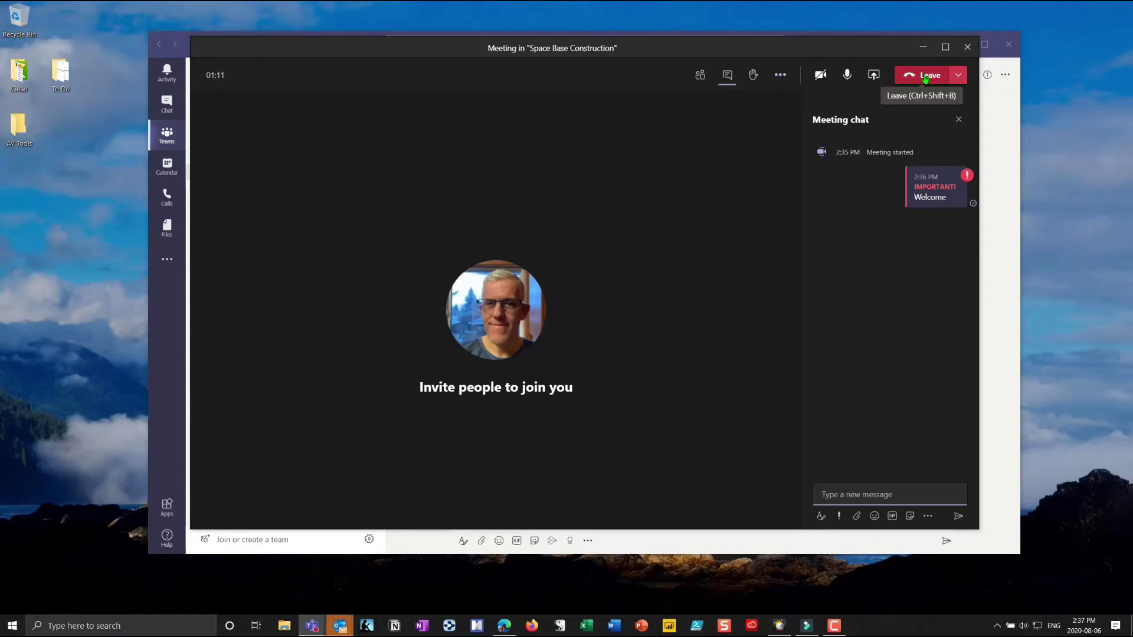
View the options for leaving or ending the meeting, and dismiss them without choosing one.
{"action": "left_click", "coordinate": [960, 78]}
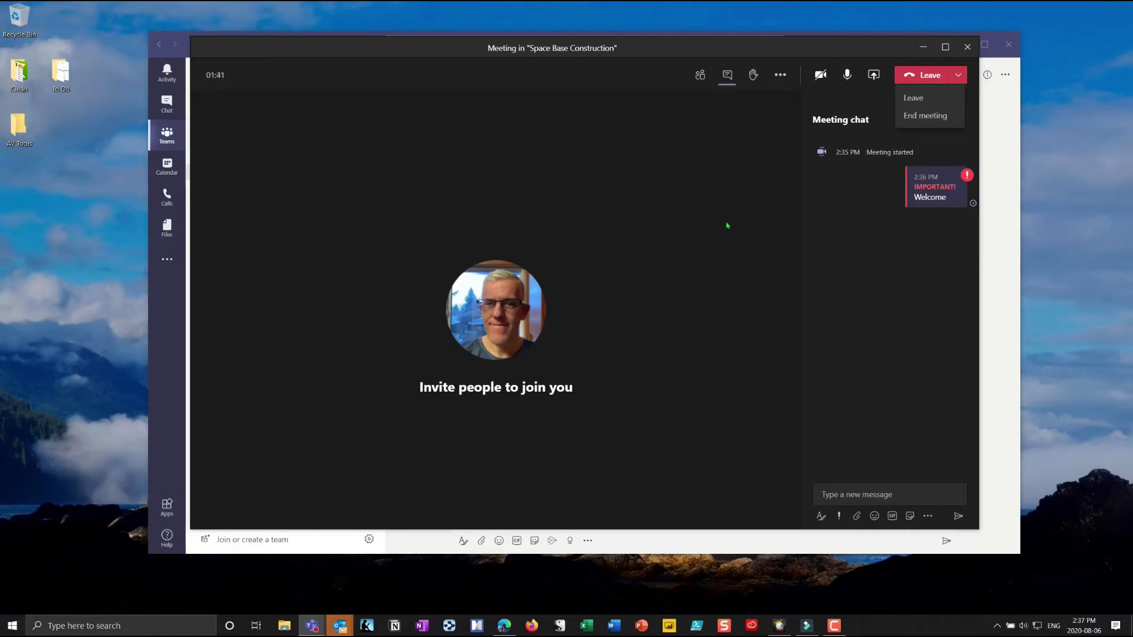
{"action": "left_click", "coordinate": [794, 293]}
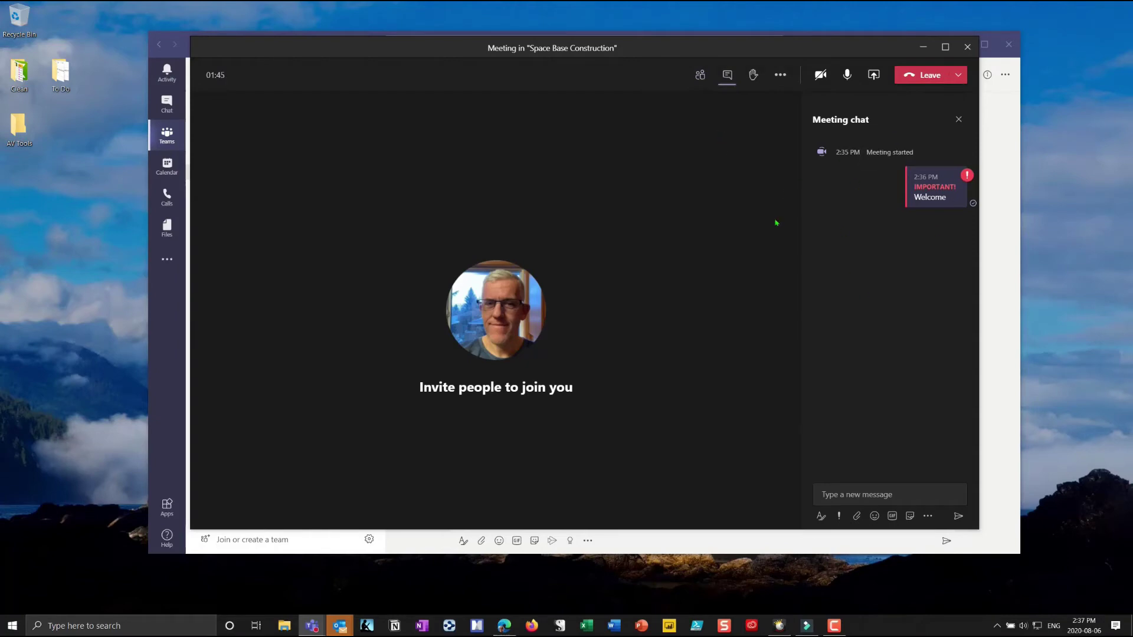
View the participants list, and open the meeting notes and start taking notes for the Space Base Construction meeting.
{"action": "left_click", "coordinate": [700, 74]}
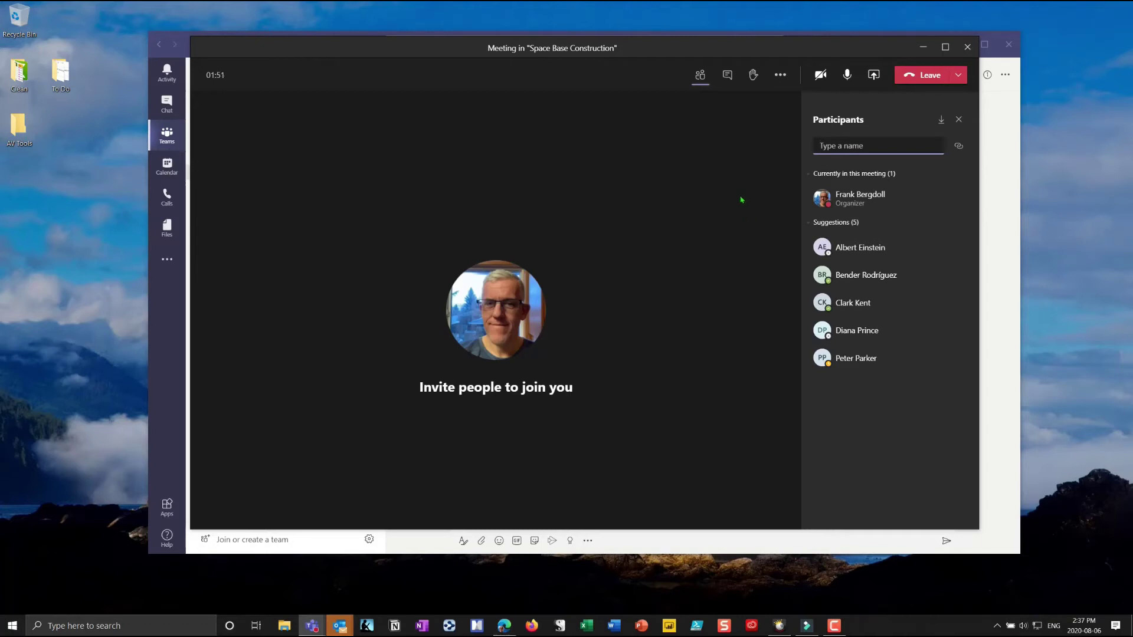
{"action": "left_click", "coordinate": [779, 76]}
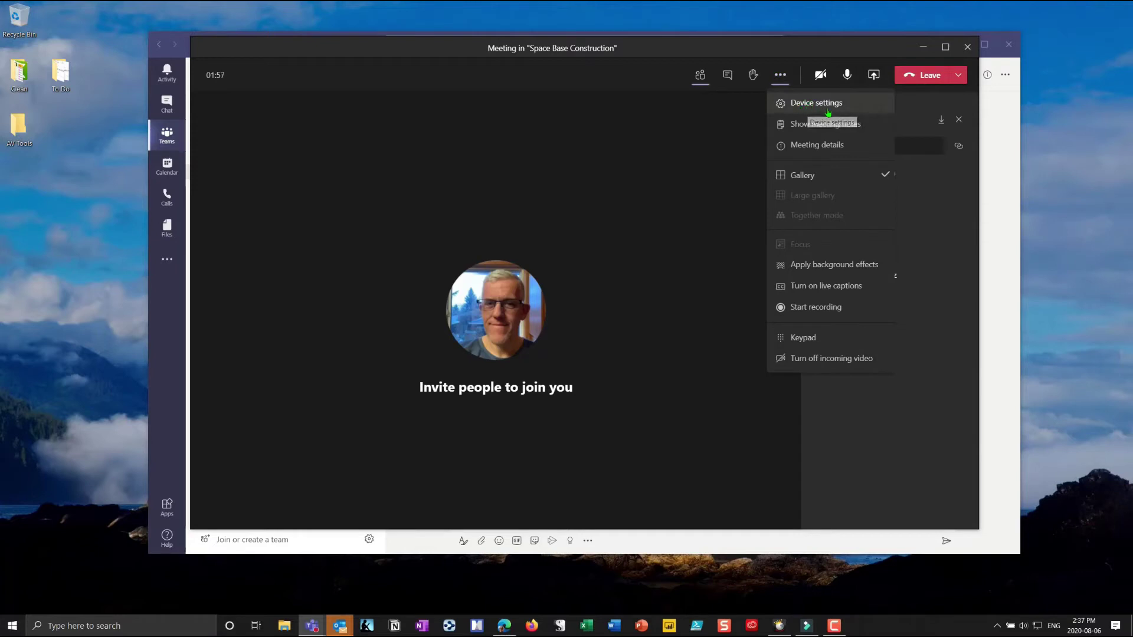
{"action": "left_click", "coordinate": [844, 126]}
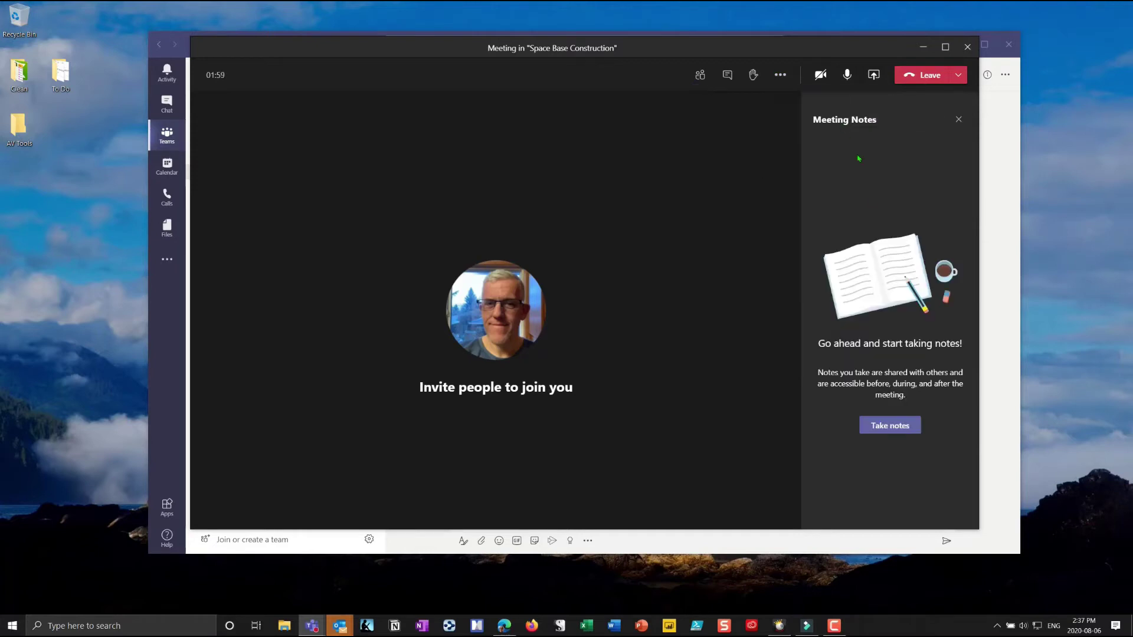
{"action": "left_click", "coordinate": [898, 433]}
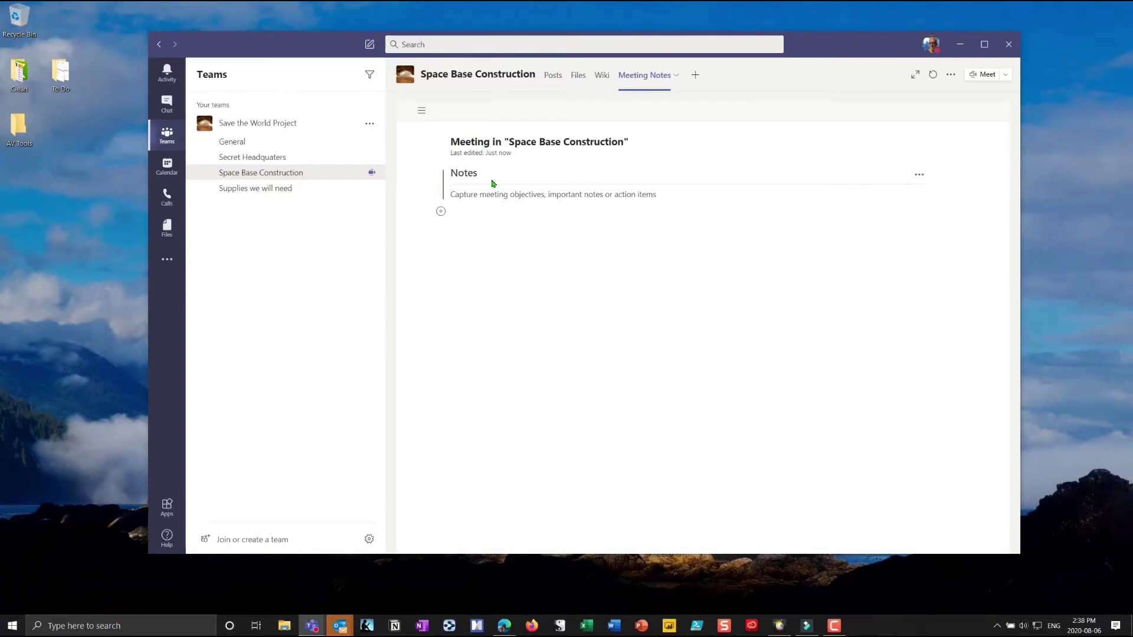
{"action": "left_click", "coordinate": [450, 173]}
Arrange the windows side by side, with the meeting on the left half of the desktop and the channel's notes on the right half.
{"action": "left_click_drag", "start_coordinate": [339, 42], "coordinate": [463, 77]}
{"action": "left_click", "coordinate": [397, 51]}
{"action": "left_click_drag", "start_coordinate": [396, 51], "coordinate": [285, 47]}
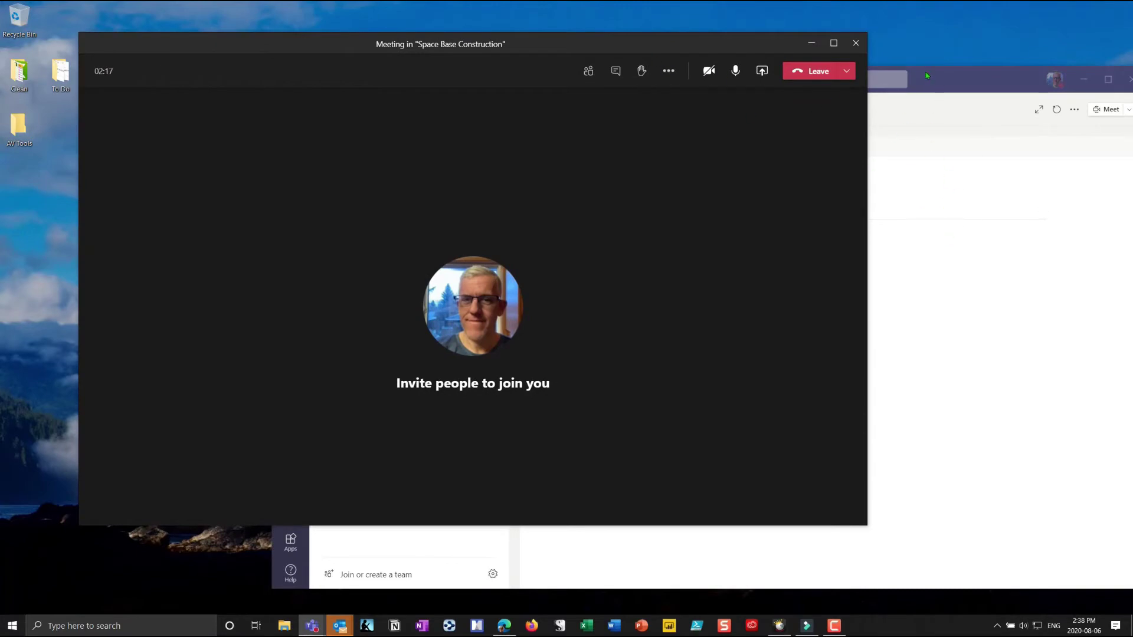
{"action": "left_click_drag", "start_coordinate": [936, 93], "coordinate": [1132, 79]}
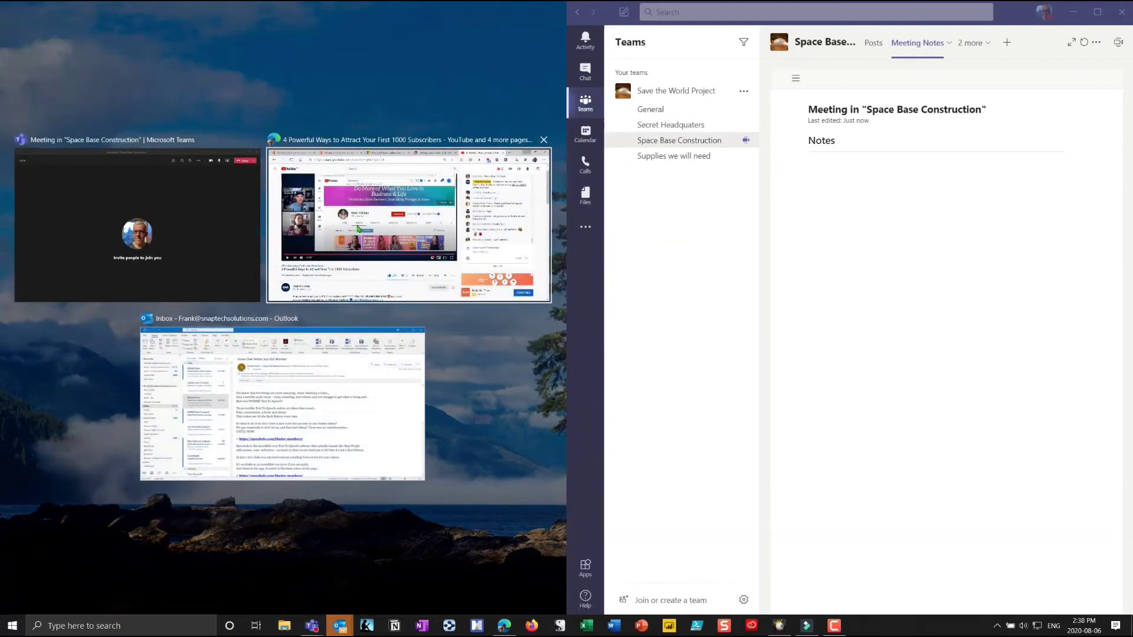
{"action": "left_click", "coordinate": [215, 235]}
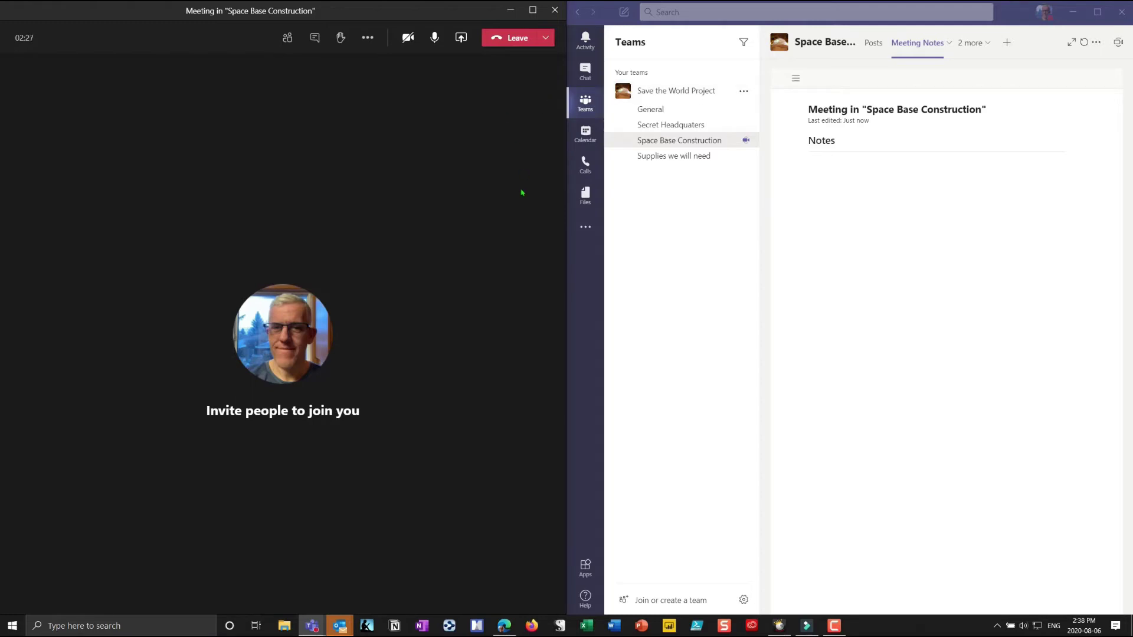
View the meeting details, and browse the background effects, selecting the dark moonlit landscape and closing the settings without applying it.
{"action": "left_click", "coordinate": [367, 38]}
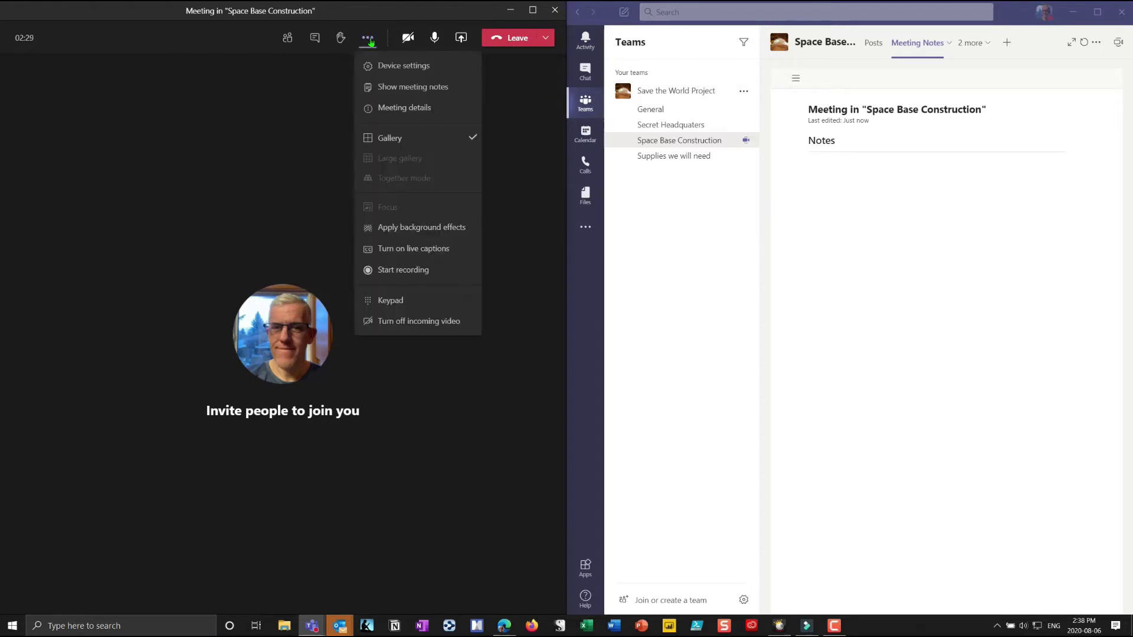
{"action": "left_click", "coordinate": [396, 109]}
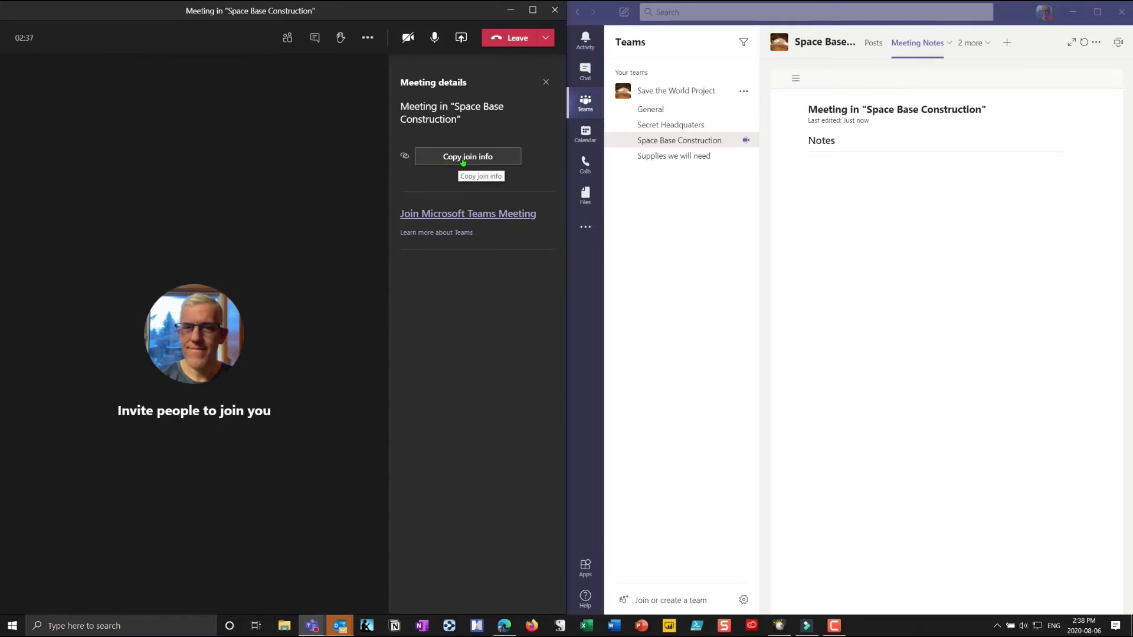
{"action": "left_click", "coordinate": [367, 37]}
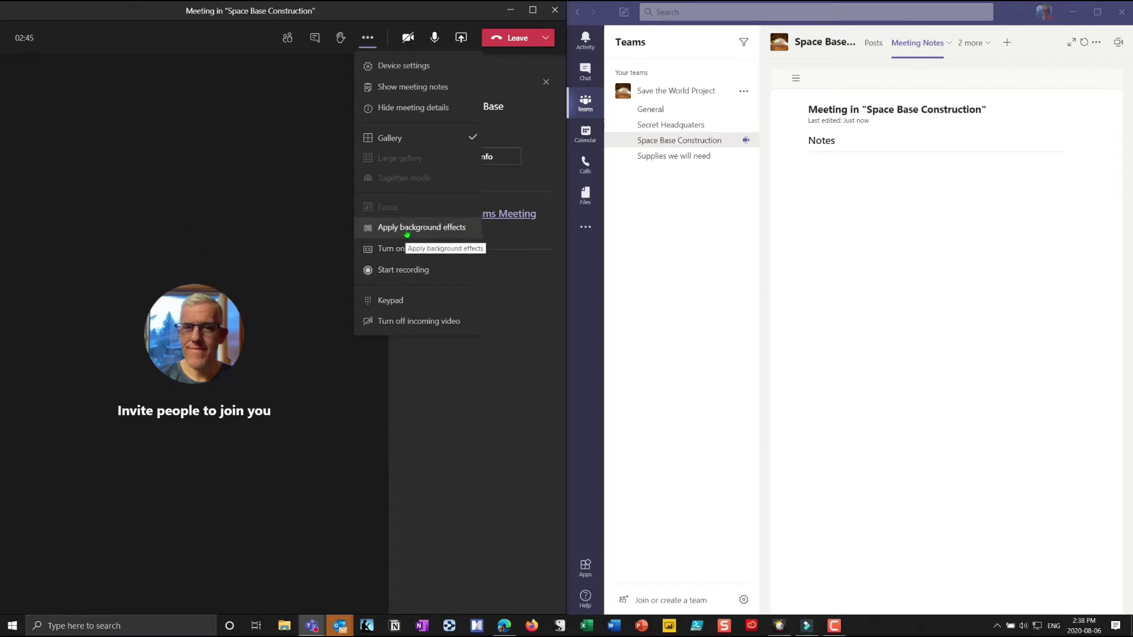
{"action": "left_click", "coordinate": [443, 228]}
{"action": "scroll", "coordinate": [464, 248], "scroll_direction": "down", "scroll_amount": 5}
{"action": "scroll", "coordinate": [472, 330], "scroll_direction": "up", "scroll_amount": 1}
{"action": "scroll", "coordinate": [508, 383], "scroll_direction": "down", "scroll_amount": 1}
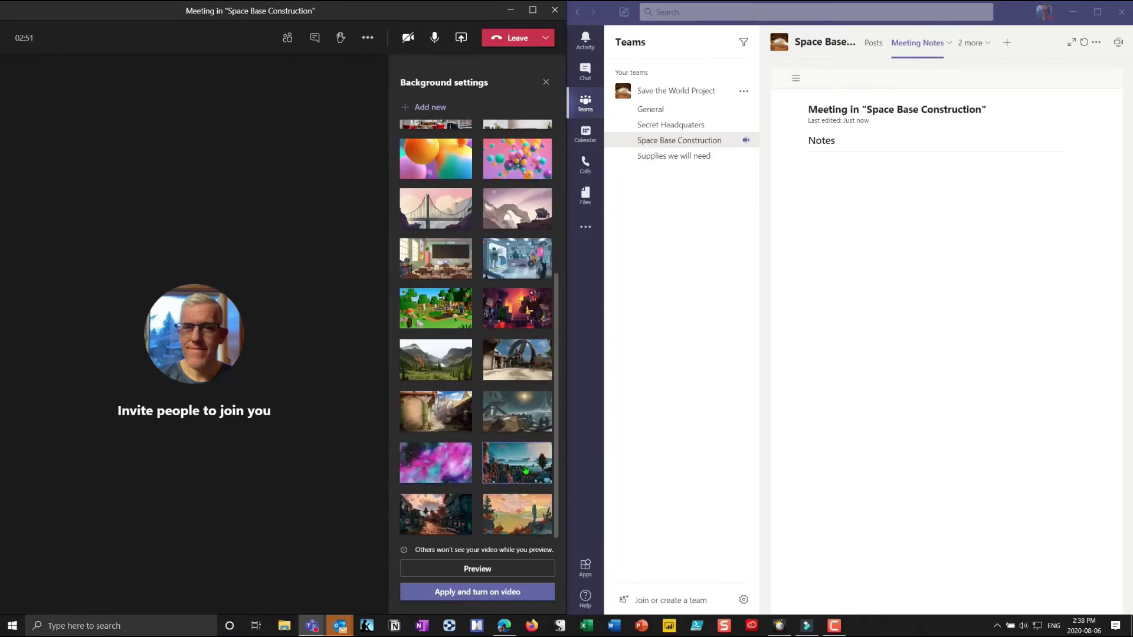
{"action": "left_click", "coordinate": [521, 410]}
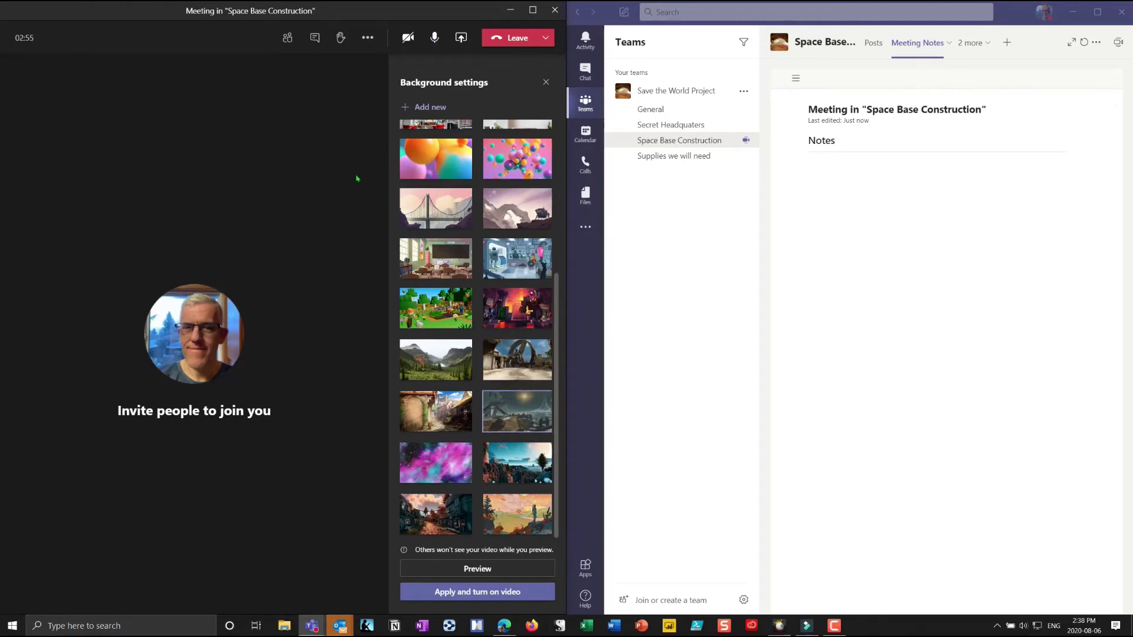
{"action": "left_click", "coordinate": [546, 82]}
{"action": "left_click", "coordinate": [366, 39]}
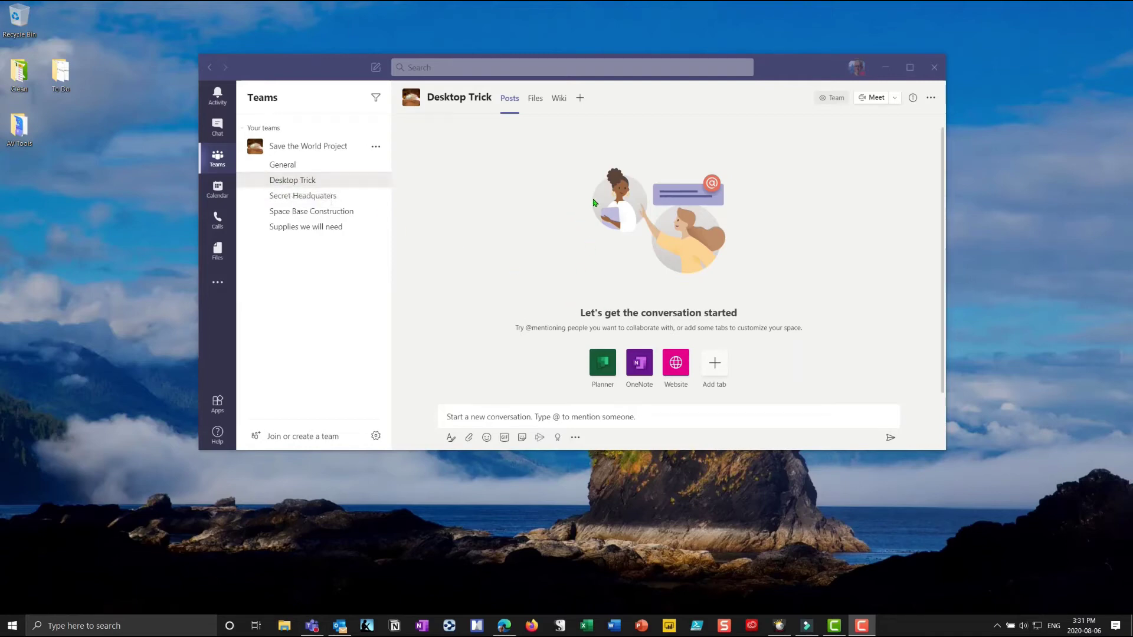
Review the new meeting experience option in the general application settings, and close the settings.
{"action": "left_click", "coordinate": [858, 69]}
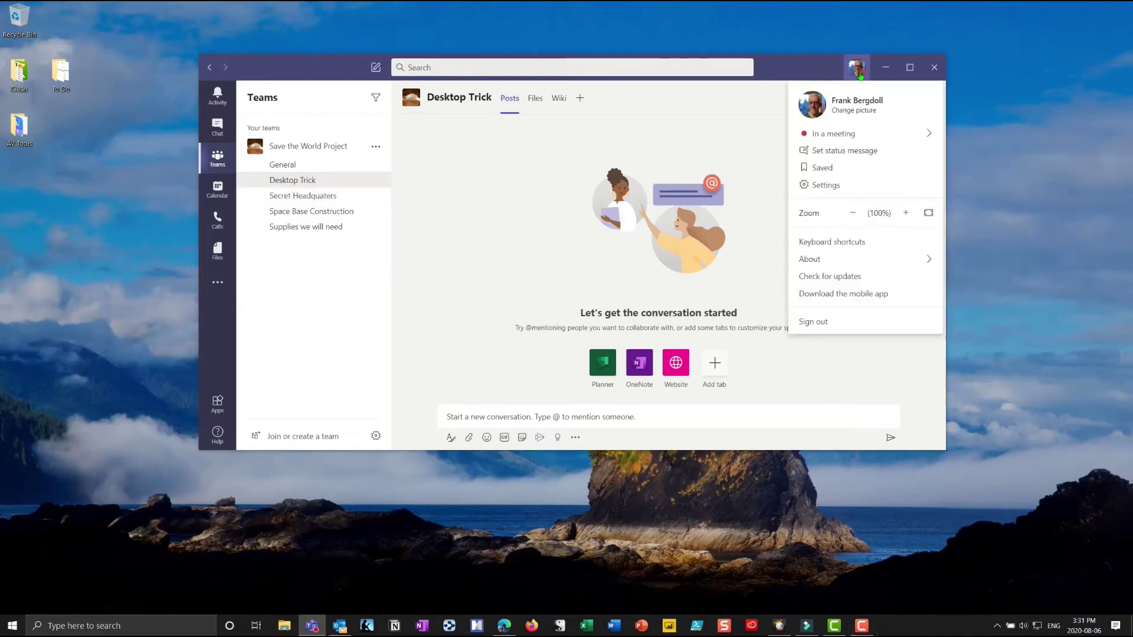
{"action": "left_click", "coordinate": [830, 187]}
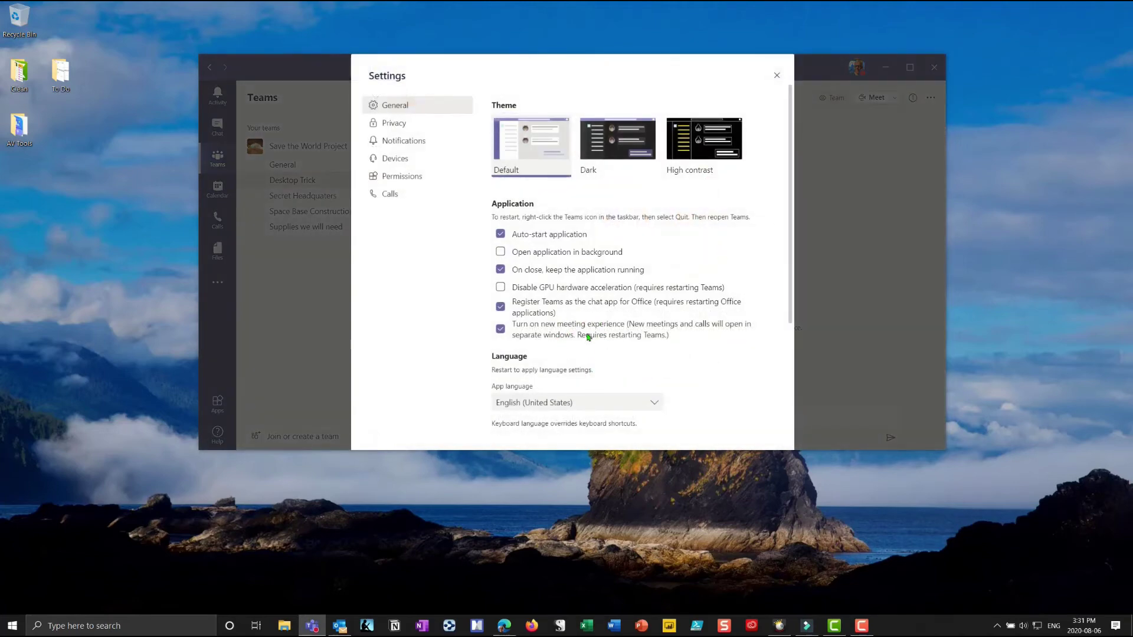
{"action": "left_click", "coordinate": [776, 75]}
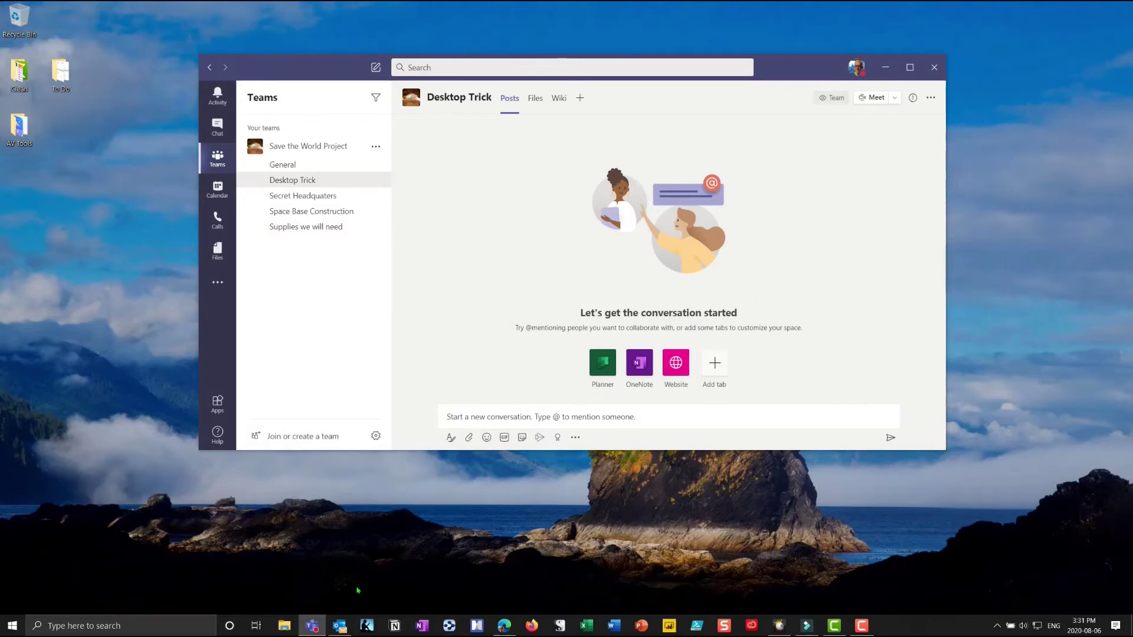
Quit Teams completely, and close its main window once it has been reopened.
{"action": "right_click", "coordinate": [315, 629]}
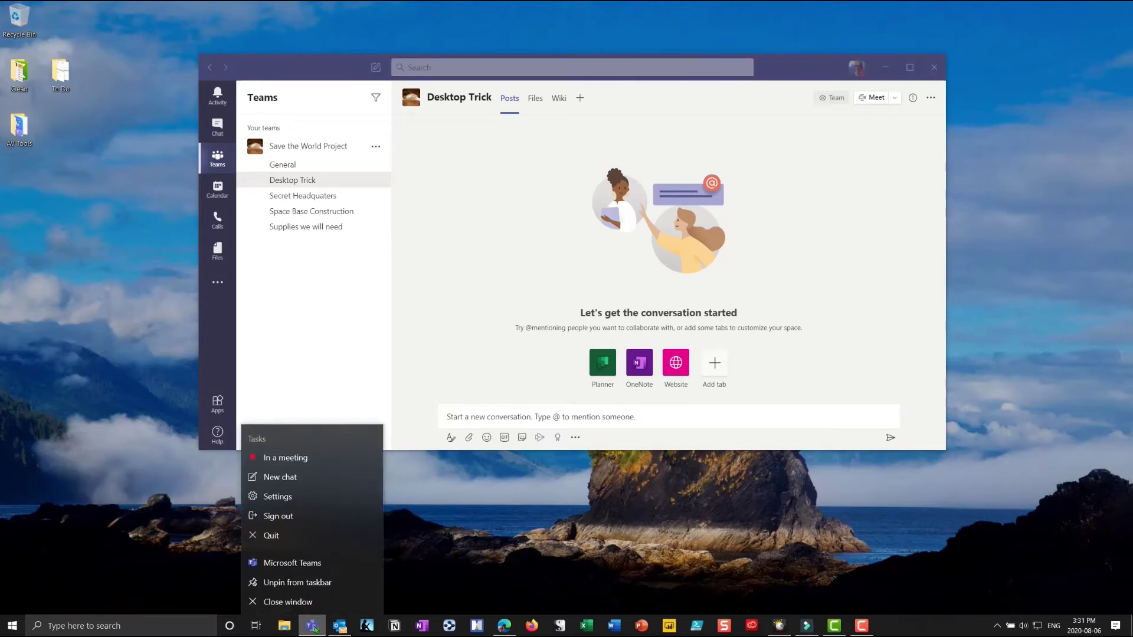
{"action": "left_click", "coordinate": [272, 535]}
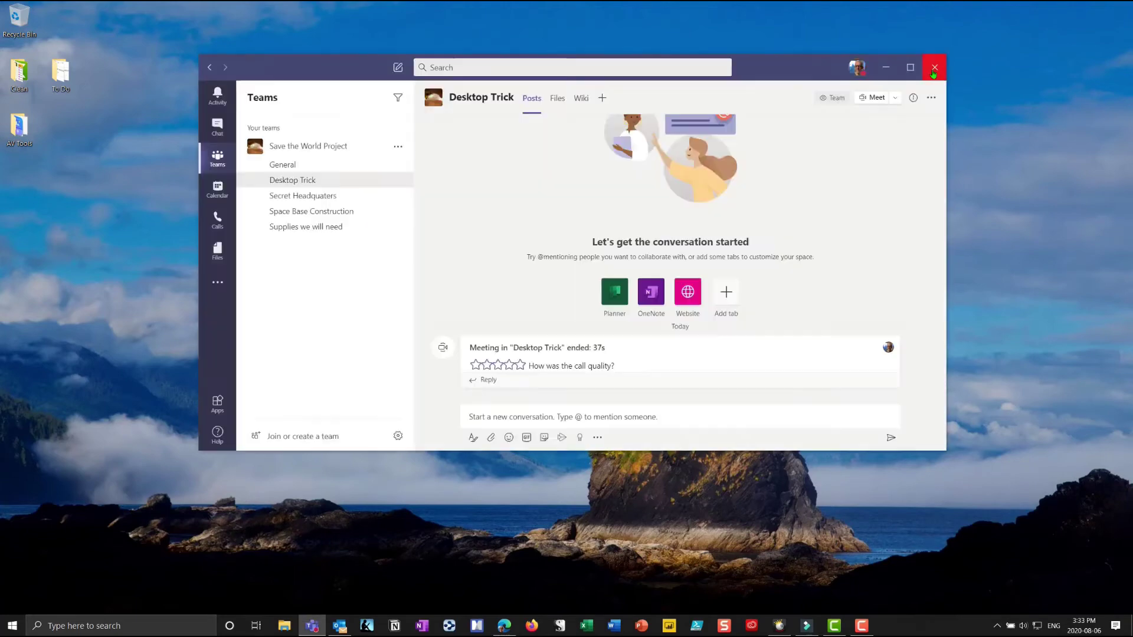
{"action": "left_click", "coordinate": [934, 69]}
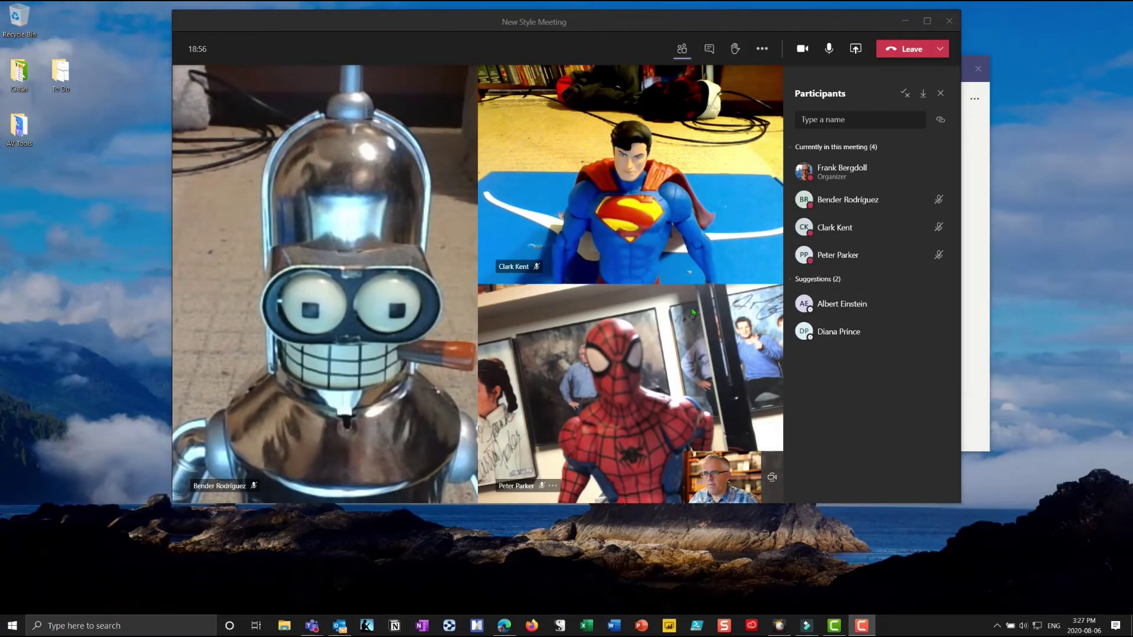
Switch the view of the New Style Meeting to Together mode.
{"action": "mouse_move", "coordinate": [514, 200]}
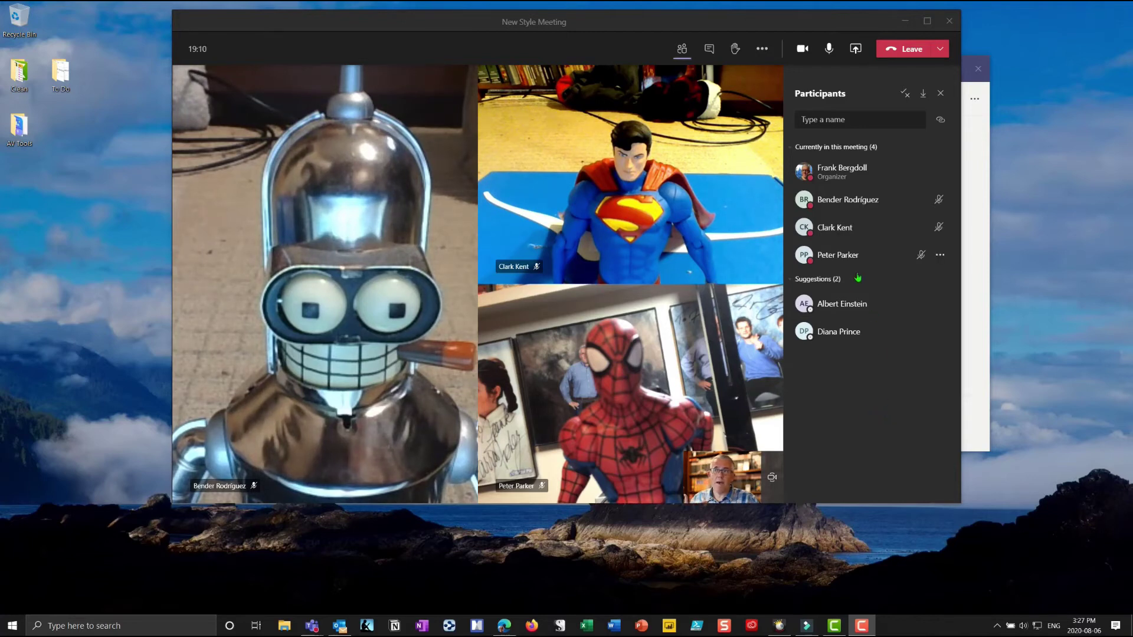
{"action": "left_click", "coordinate": [763, 50]}
{"action": "left_click", "coordinate": [762, 49]}
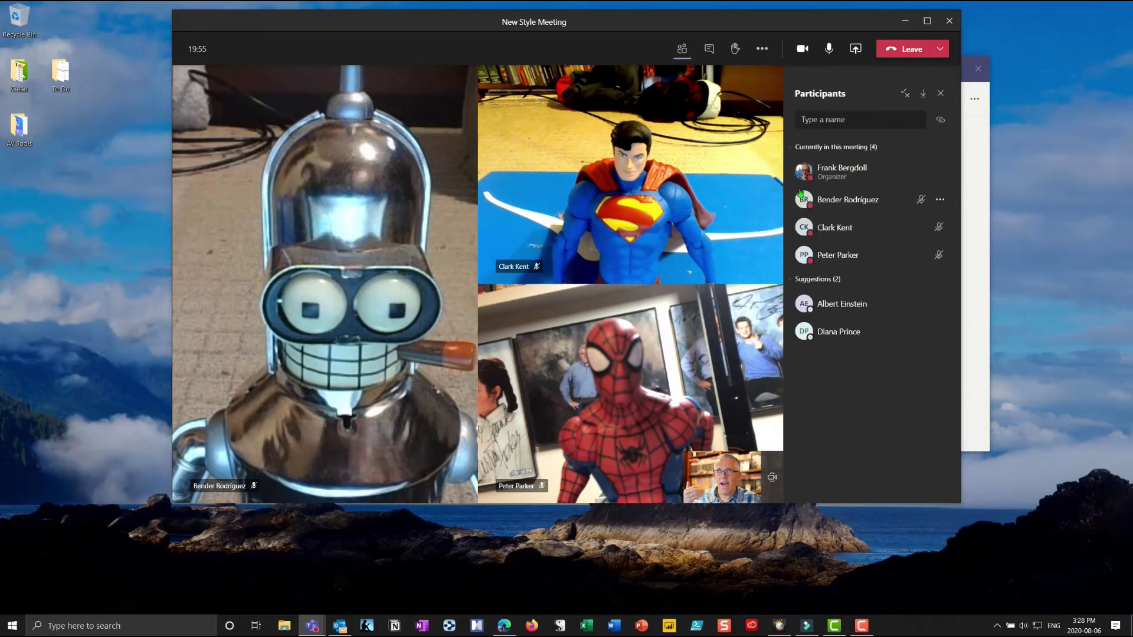
{"action": "left_click", "coordinate": [799, 193]}
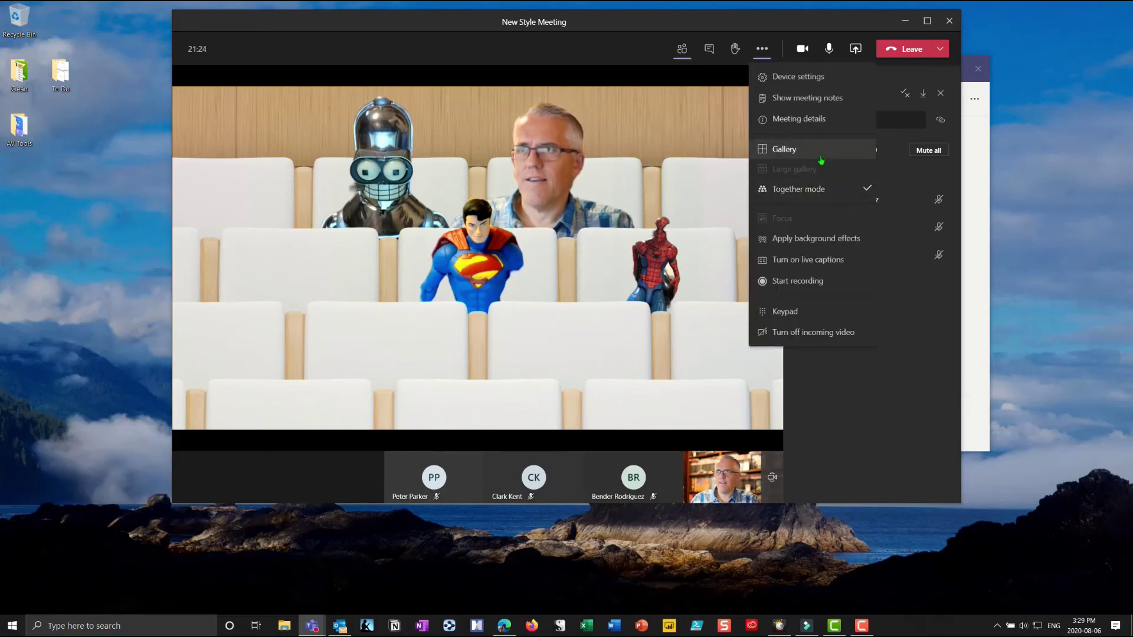
Switch the meeting back to the Gallery view, and show the options for leaving or ending it.
{"action": "left_click", "coordinate": [819, 154]}
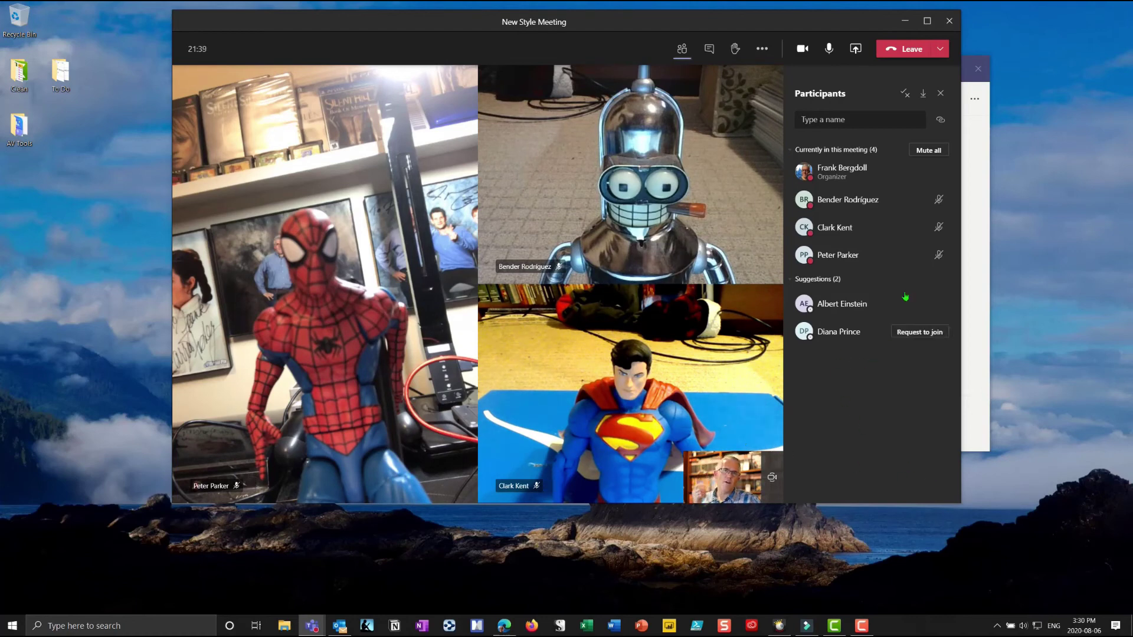
{"action": "left_click", "coordinate": [941, 49]}
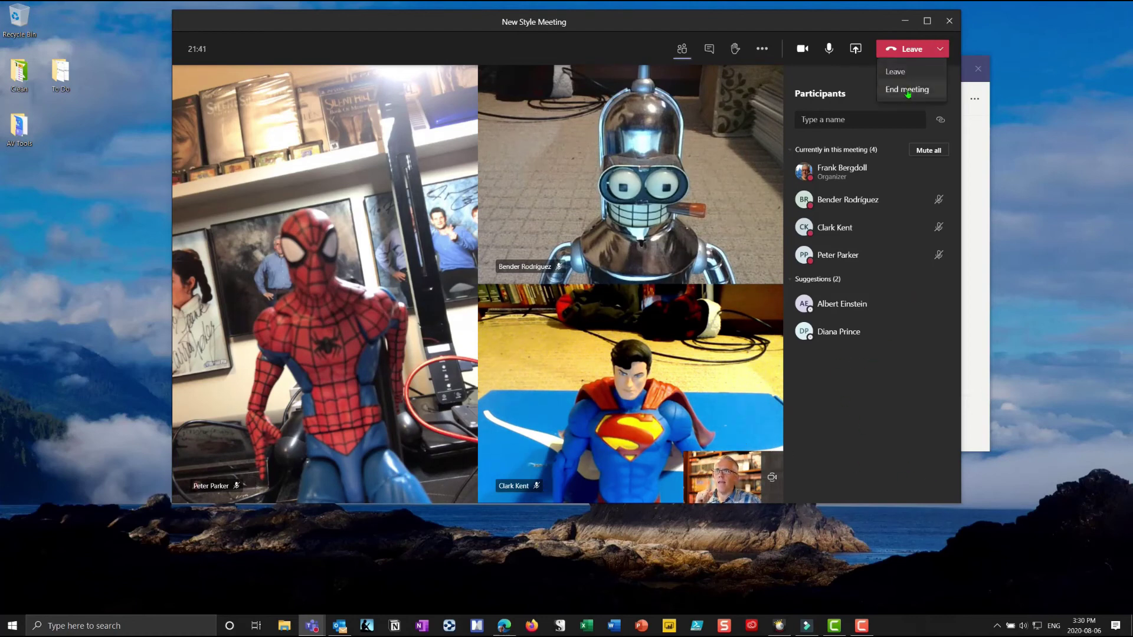